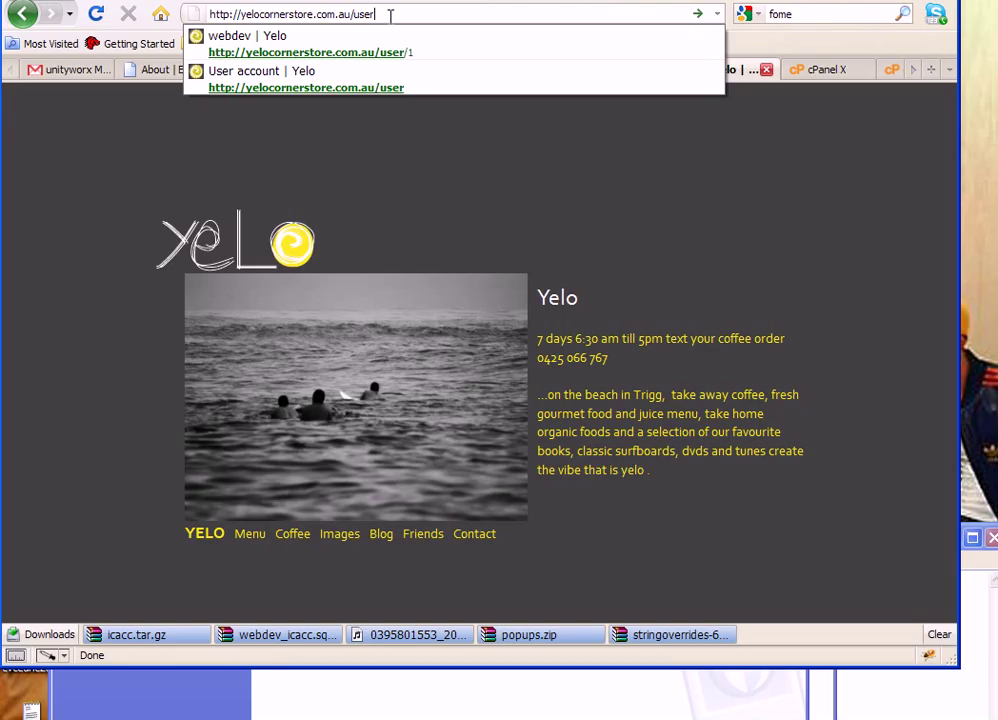
# - Open the site's /user login page and enter the admin username
pyautogui.press('Return')
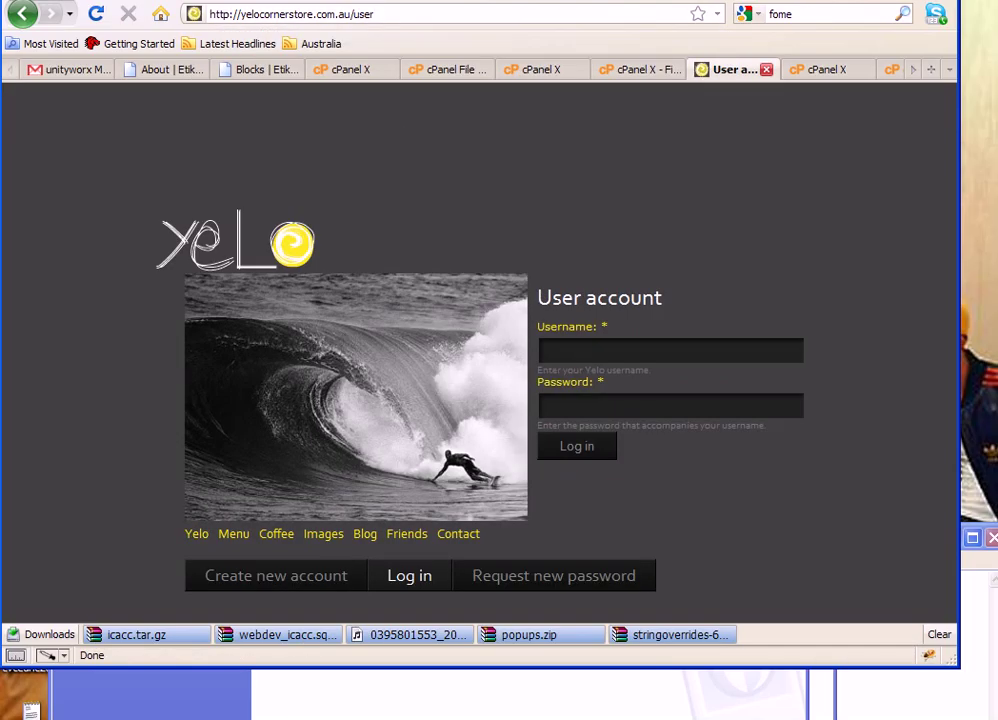
pyautogui.hotkey('alt', 'Tab')
pyautogui.hotkey('alt', 'Tab')
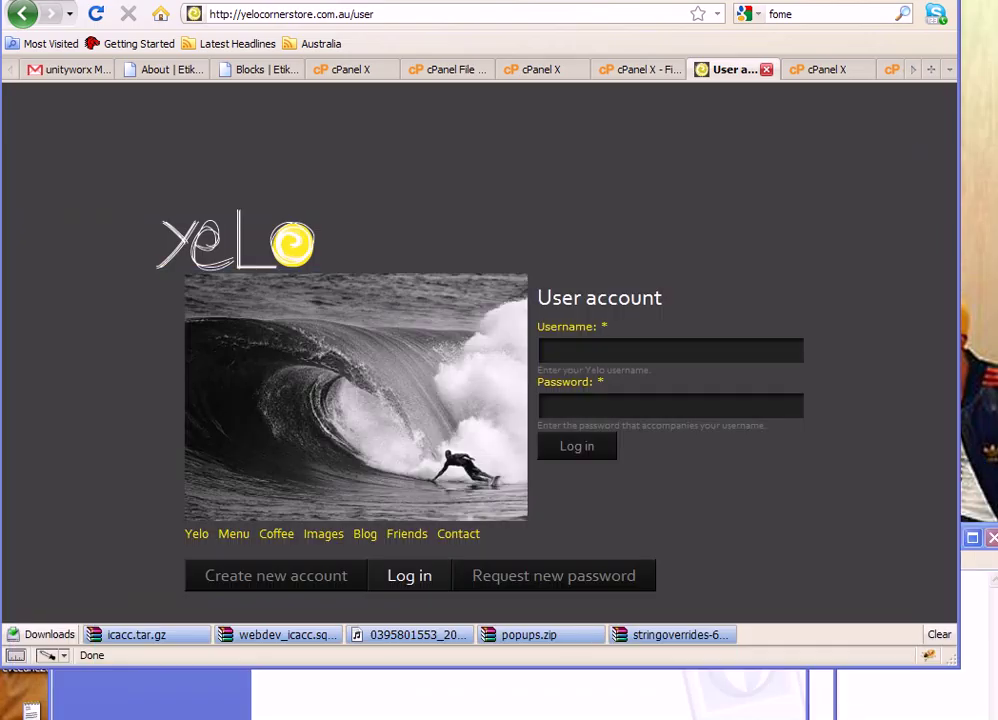
pyautogui.click(616, 349)
pyautogui.write('webdev')
pyautogui.press('Tab')
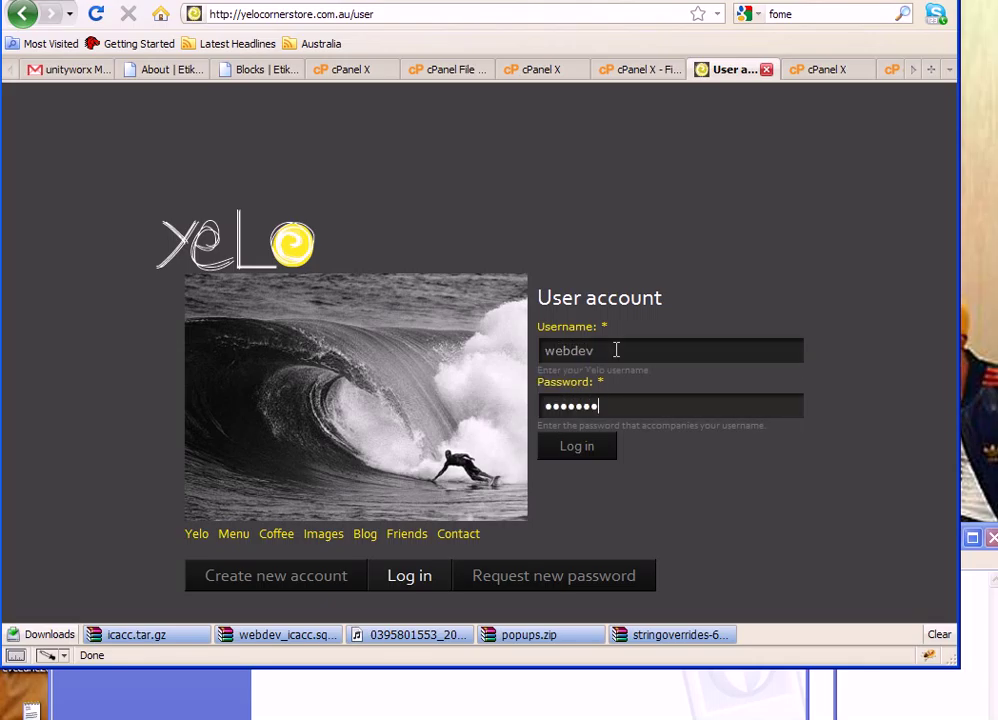
# - Enter the account password, log in, and re-save the admin account edit form unchanged
pyautogui.click(575, 452)
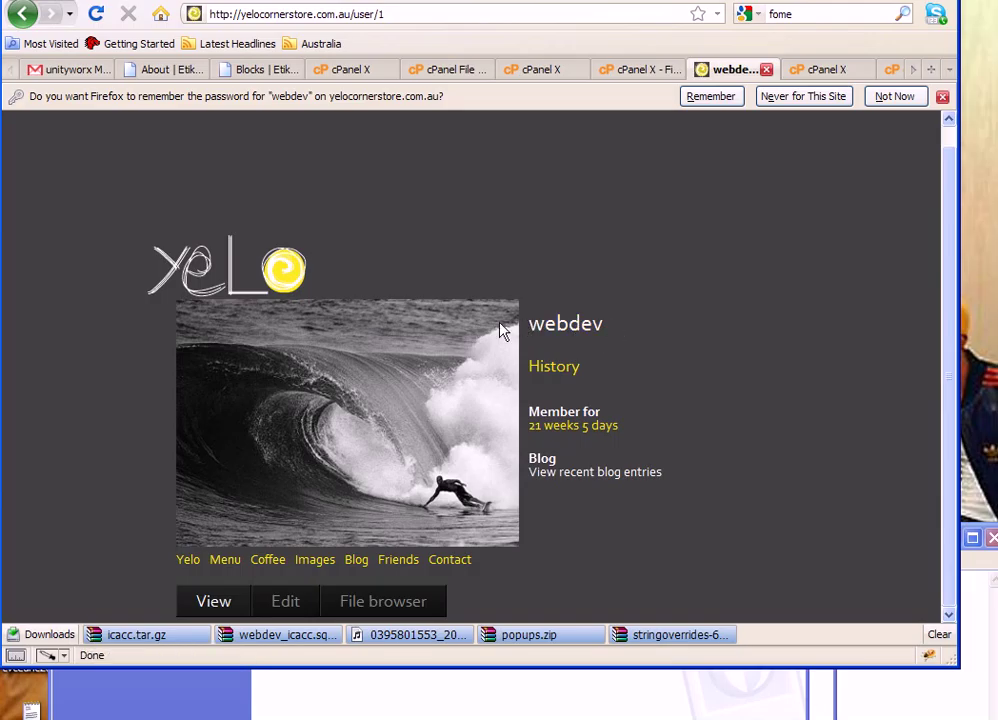
pyautogui.click(290, 606)
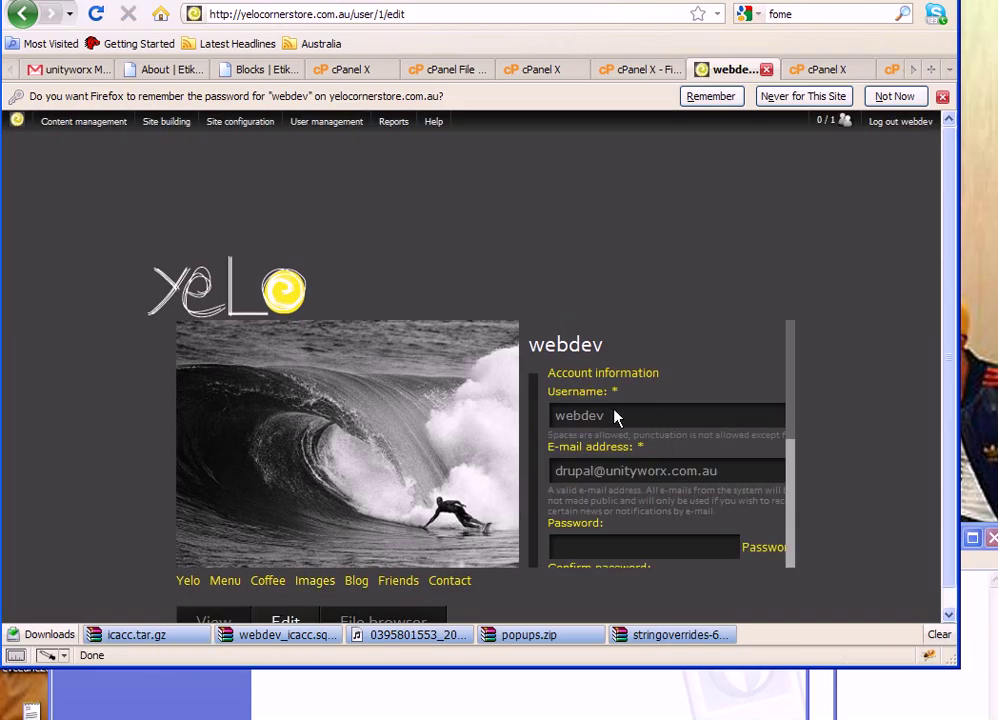
pyautogui.moveTo(614, 412); pyautogui.dragTo(559, 413)
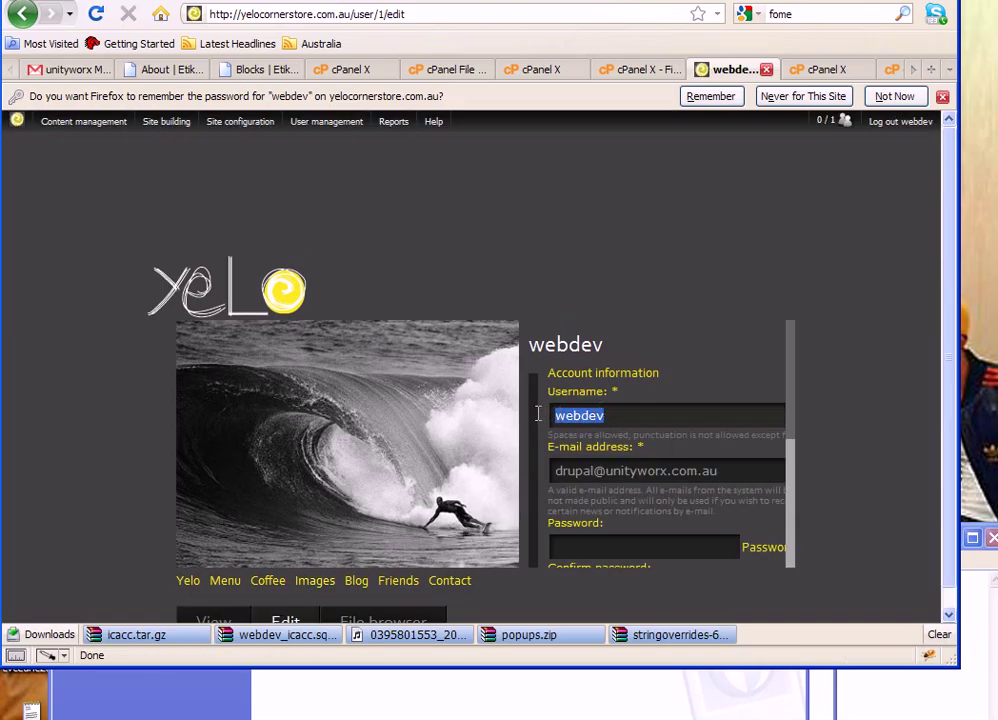
pyautogui.moveTo(940, 312); pyautogui.dragTo(925, 475)
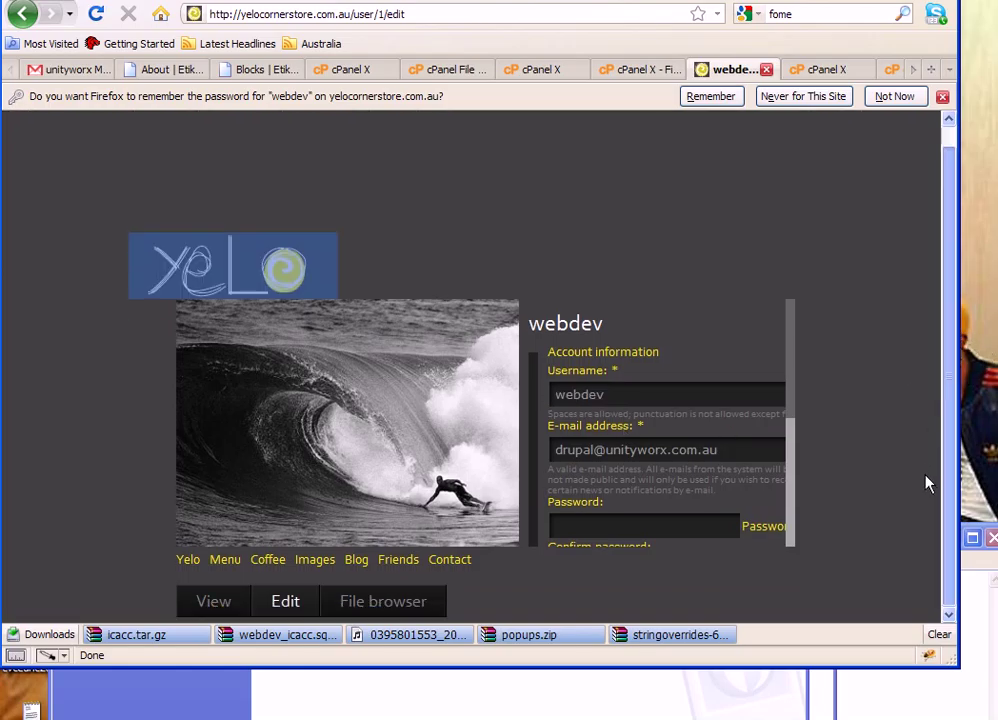
pyautogui.moveTo(793, 392); pyautogui.dragTo(793, 535)
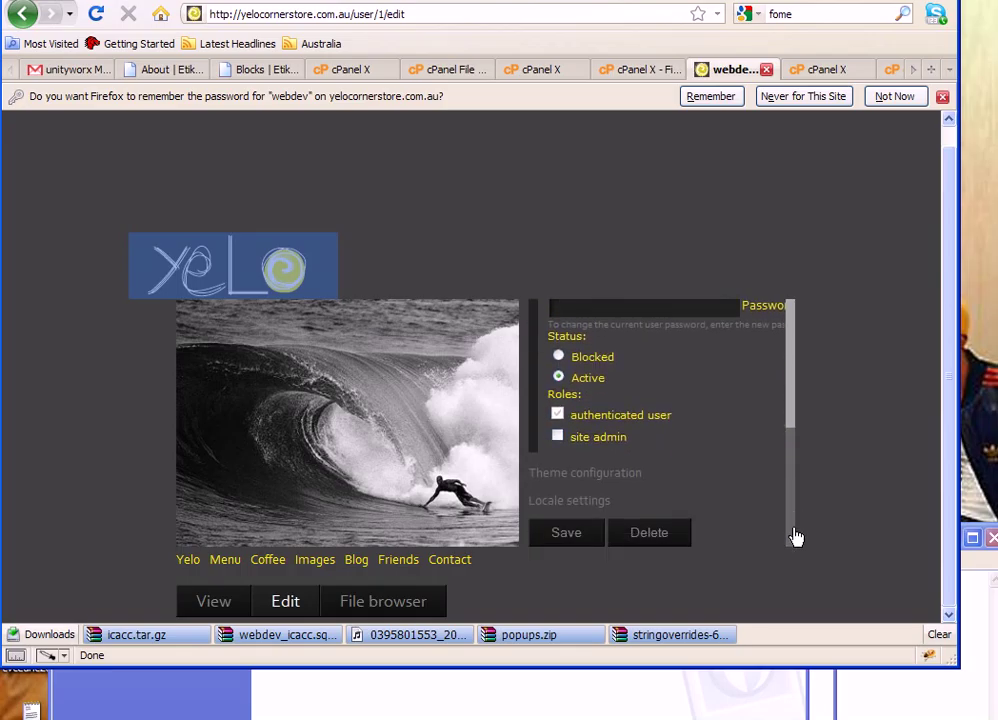
pyautogui.click(556, 535)
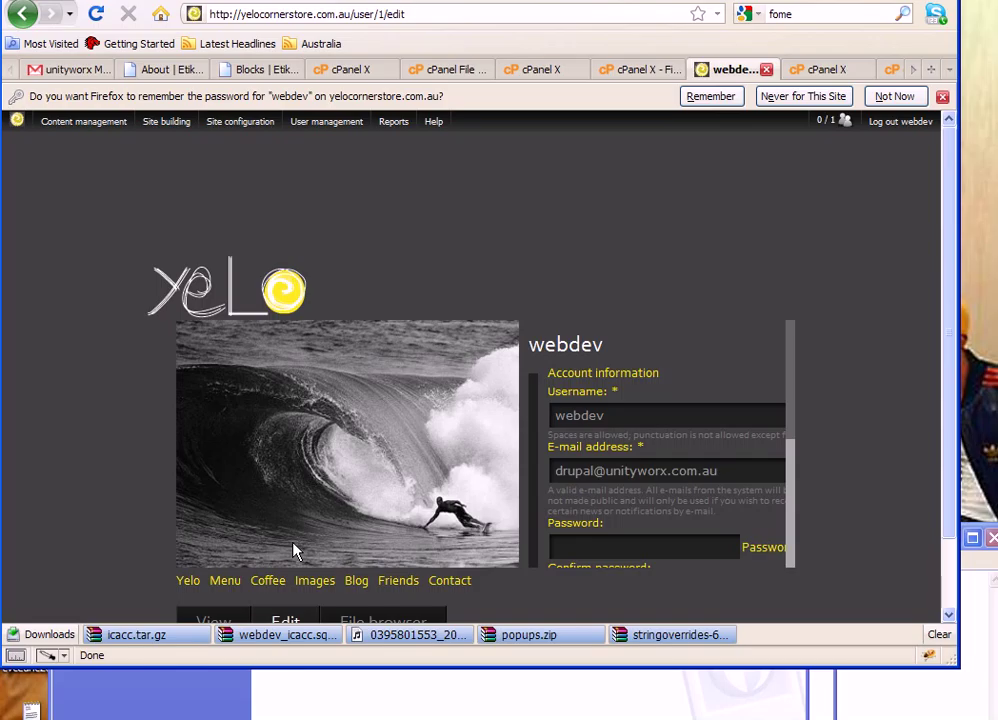
# - Go to the Yelo site's Menu page
pyautogui.click(226, 580)
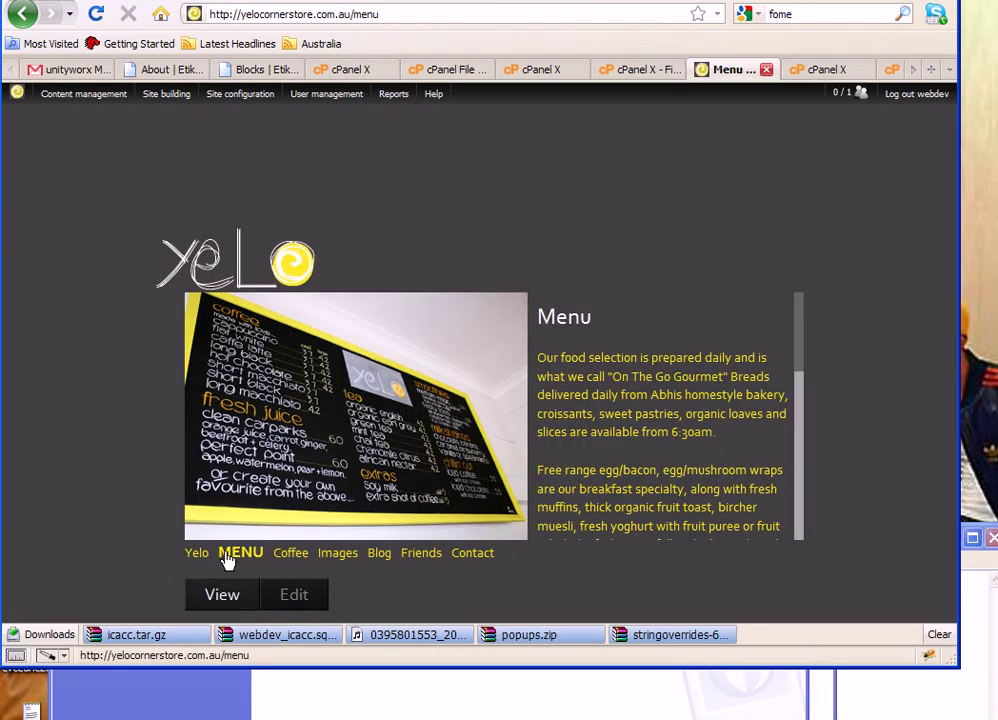
pyautogui.moveTo(798, 361); pyautogui.dragTo(798, 494)
pyautogui.scroll(5, 776, 516)
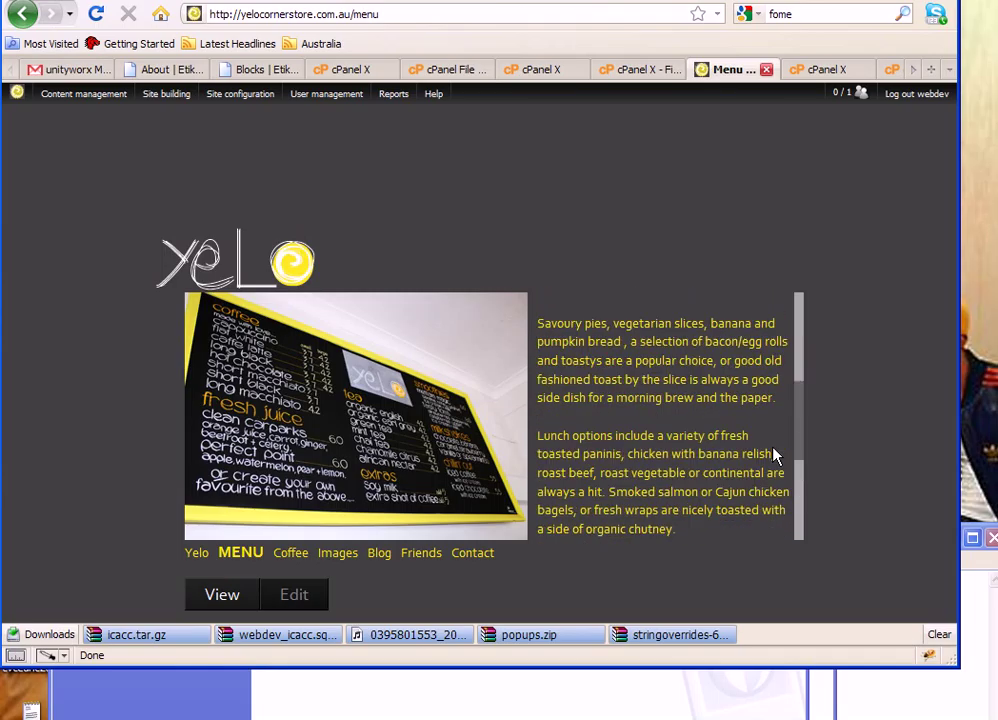
# - Open the Menu page edit form and review its title, menu settings and Body editor
pyautogui.click(293, 597)
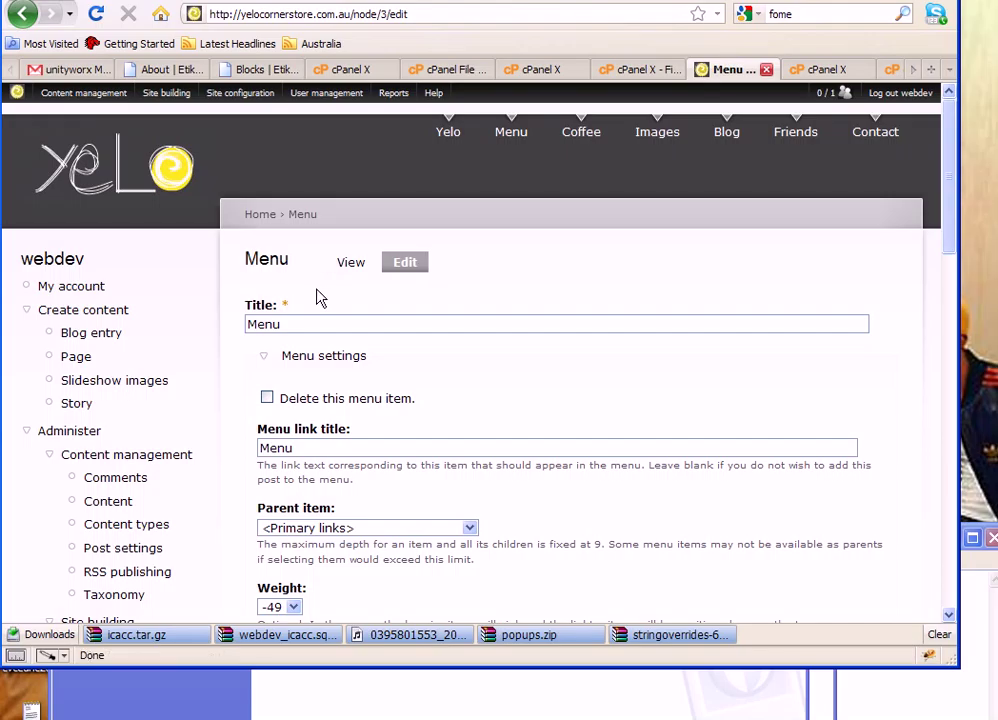
pyautogui.moveTo(298, 322); pyautogui.dragTo(237, 324)
pyautogui.click(330, 356)
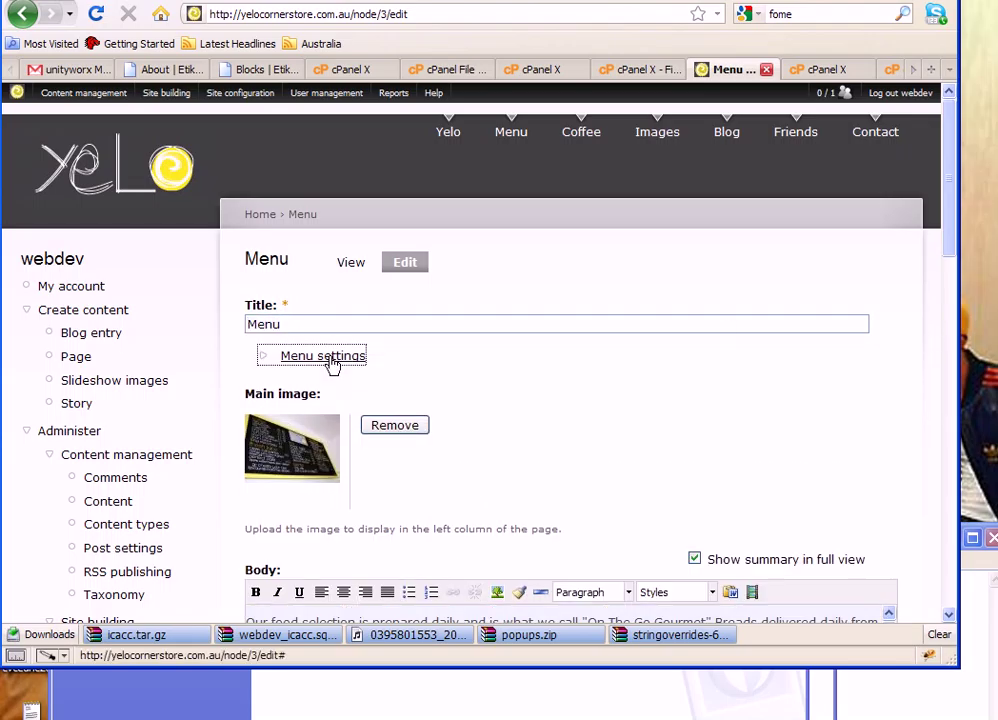
pyautogui.click(330, 358)
pyautogui.moveTo(950, 228); pyautogui.dragTo(925, 217)
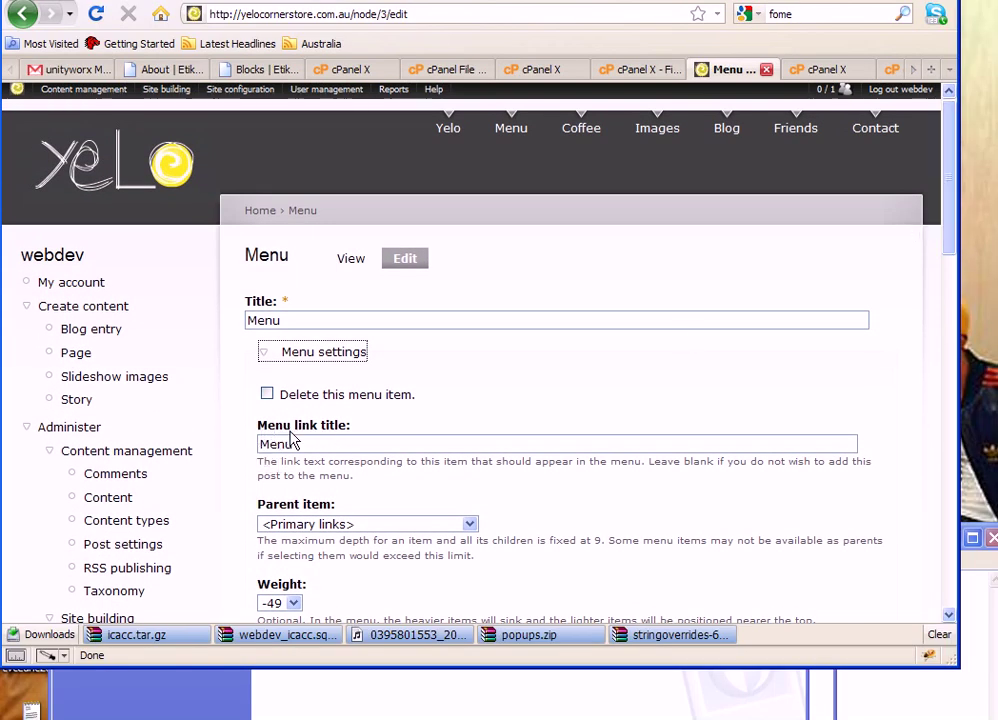
pyautogui.moveTo(301, 447); pyautogui.dragTo(234, 448)
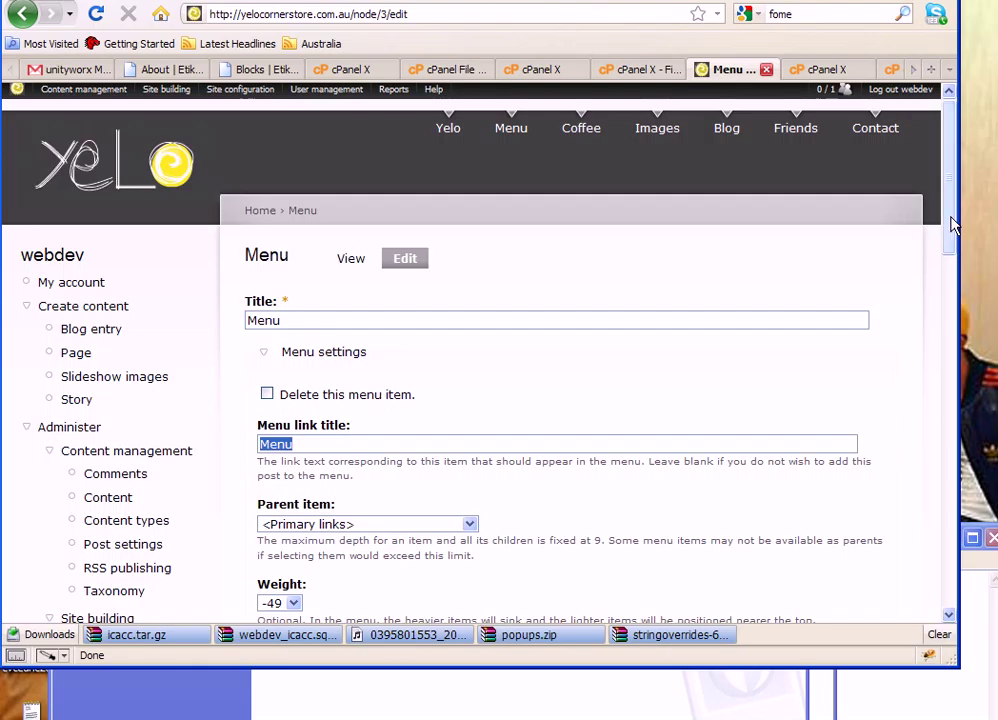
pyautogui.moveTo(951, 223); pyautogui.dragTo(953, 266)
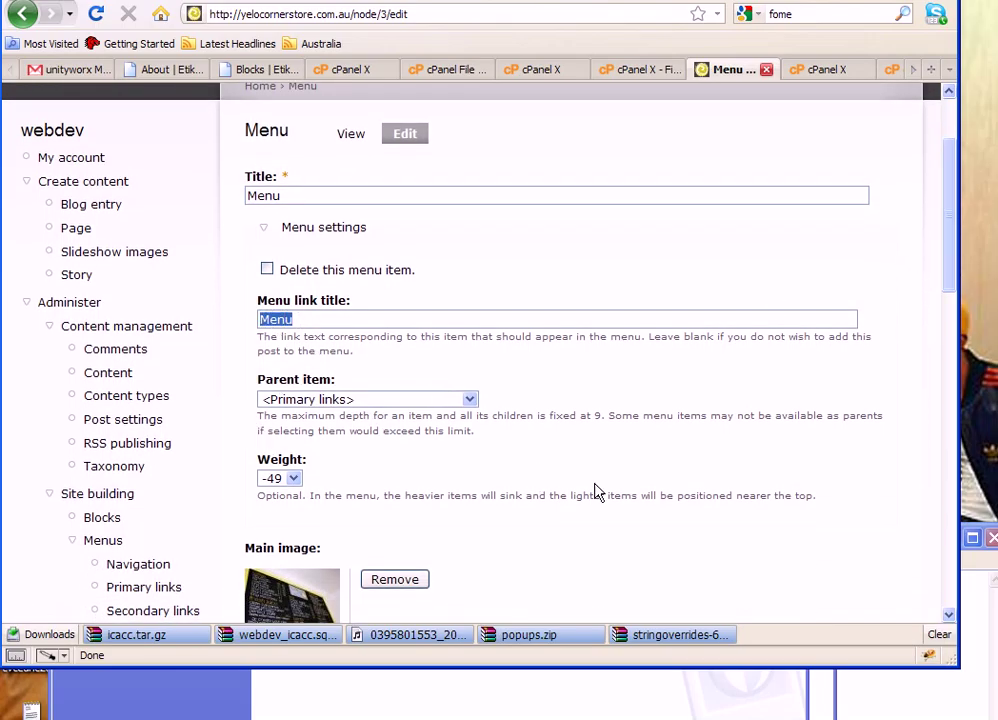
pyautogui.scroll(-2, 630, 495)
pyautogui.scroll(-2, 630, 495)
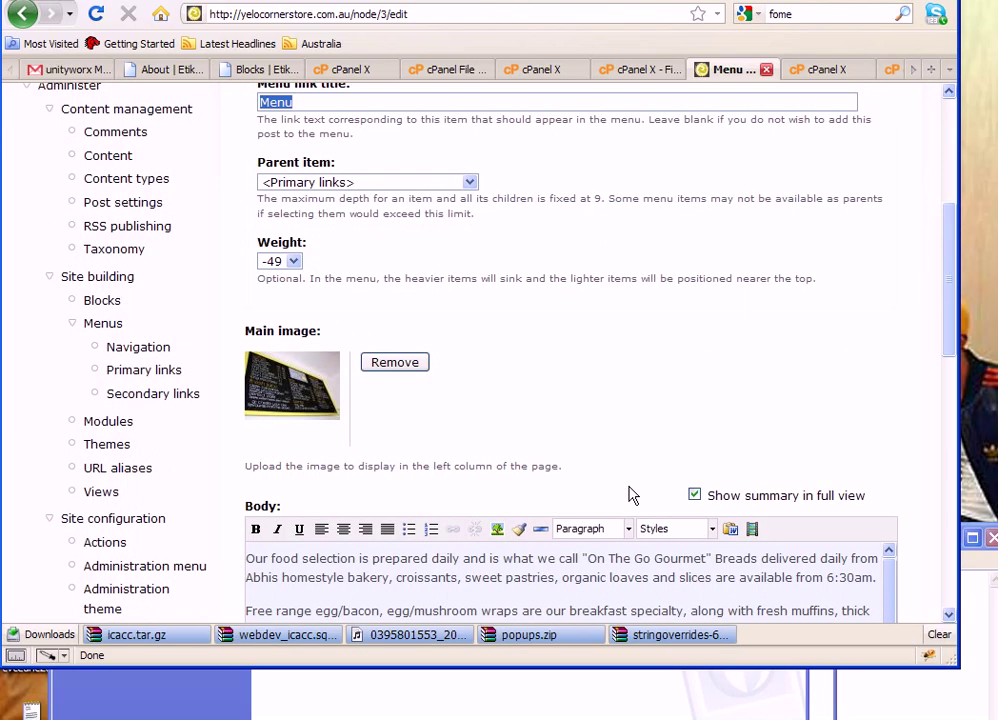
pyautogui.click(279, 377)
pyautogui.moveTo(951, 334); pyautogui.dragTo(810, 413)
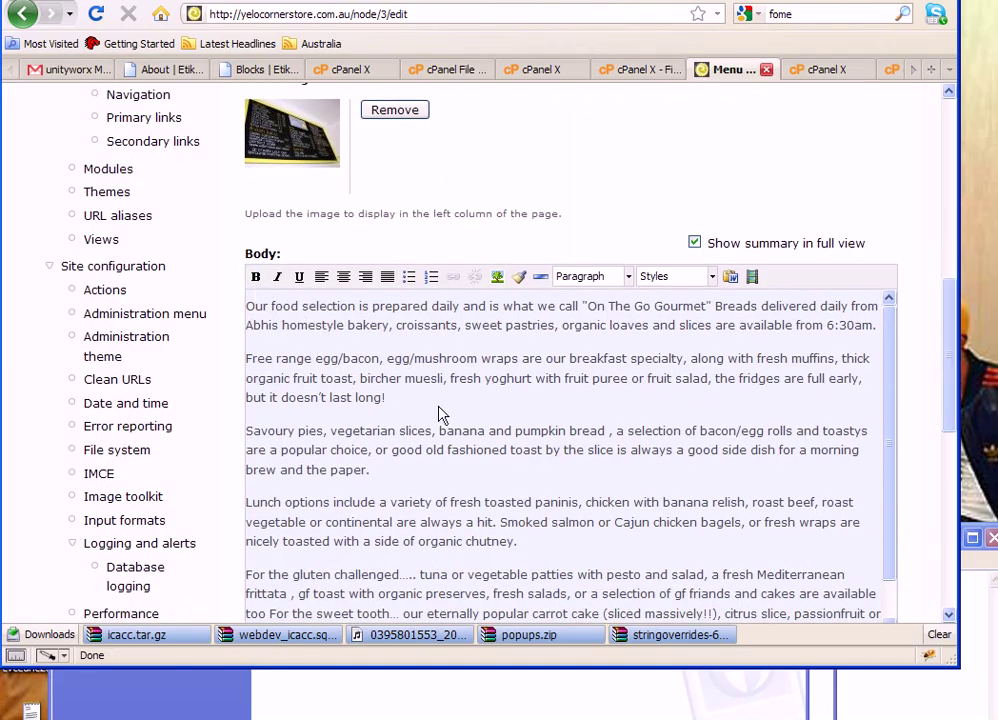
# - Add 'hdkajhdkila' to the Menu body as its own bold paragraph
pyautogui.write('hdkajhdkila')
pyautogui.click(389, 398)
pyautogui.press('Return')
pyautogui.press('Return')
pyautogui.press('BackSpace')
pyautogui.moveTo(320, 431); pyautogui.dragTo(246, 431)
pyautogui.click(256, 276)
# - Make the word 'muesli' bold and italic
pyautogui.moveTo(404, 379); pyautogui.dragTo(440, 380)
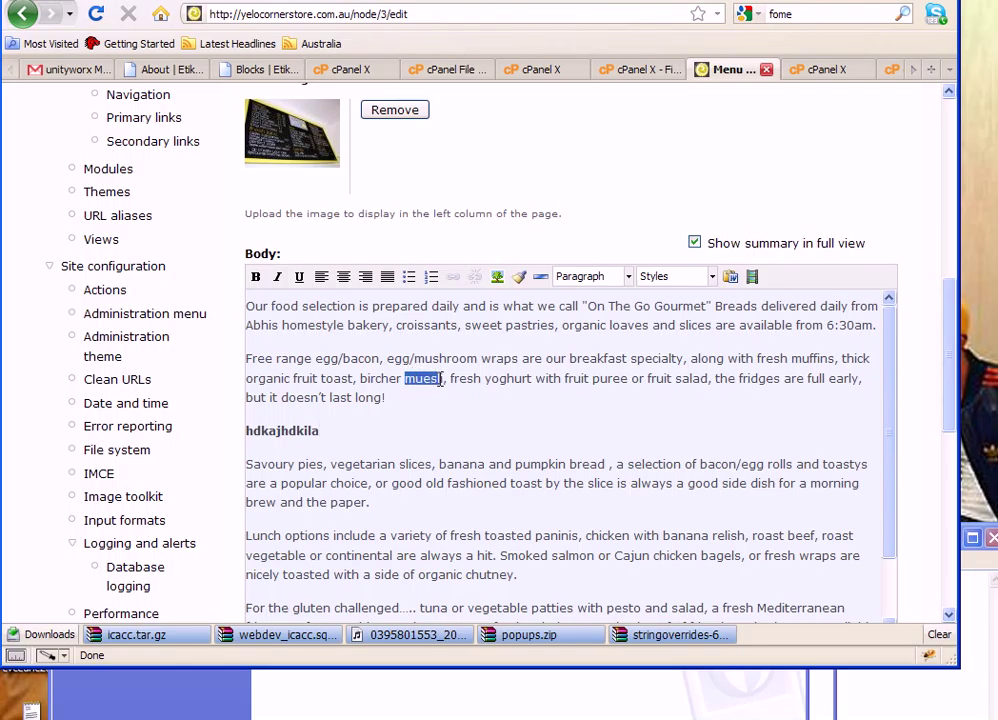
pyautogui.click(256, 276)
pyautogui.click(277, 277)
# - Format the 'hdkajhdkila' line as Heading 2
pyautogui.click(392, 432)
pyautogui.moveTo(392, 432); pyautogui.dragTo(212, 448)
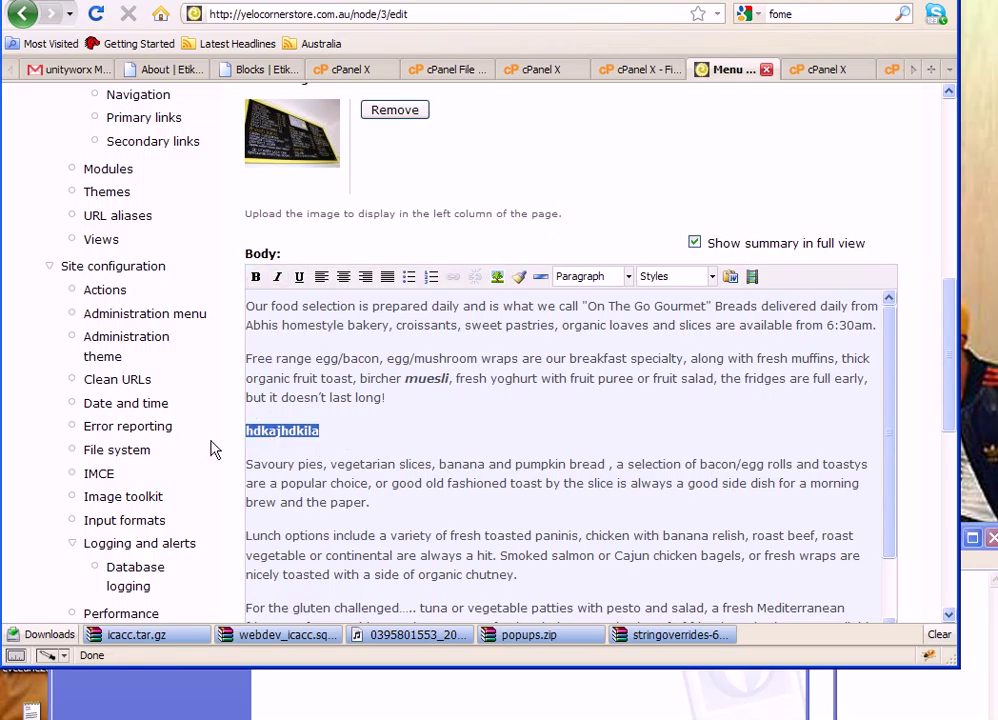
pyautogui.click(626, 280)
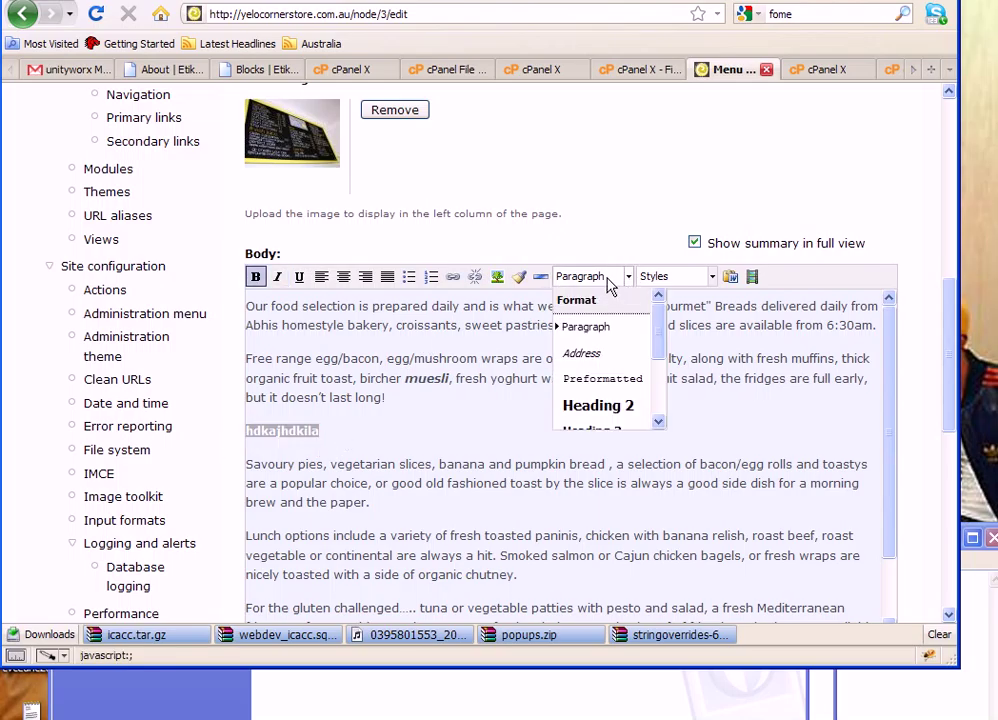
pyautogui.click(609, 418)
# - Add a bulleted list under the heading: irwem1, jksfj2, fjlskdj3
pyautogui.click(461, 425)
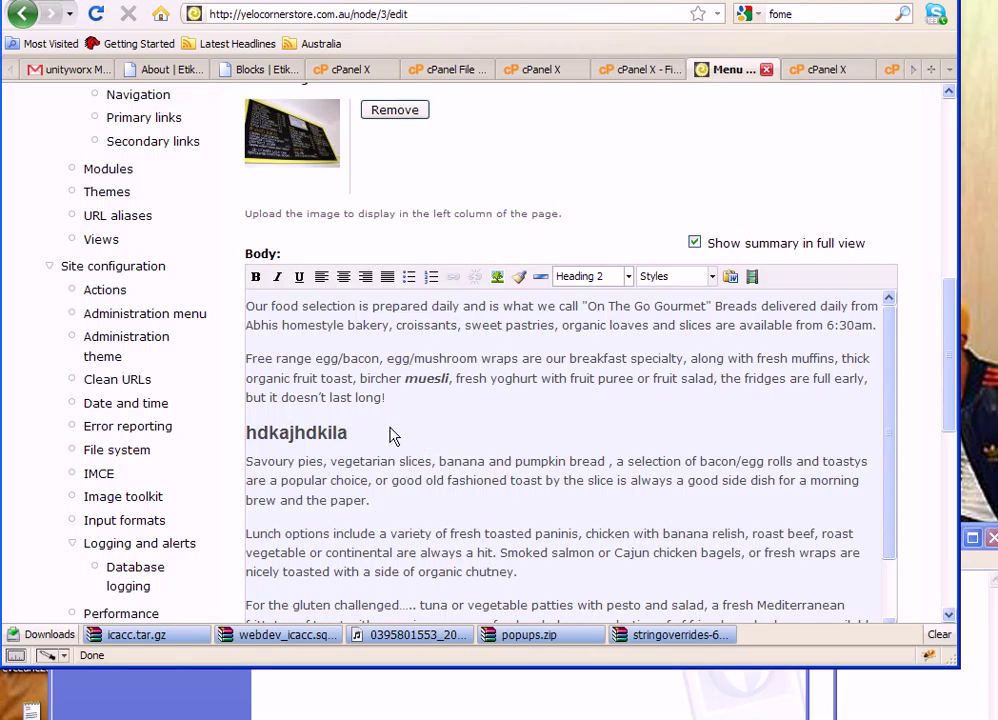
pyautogui.press('Return')
pyautogui.click(409, 277)
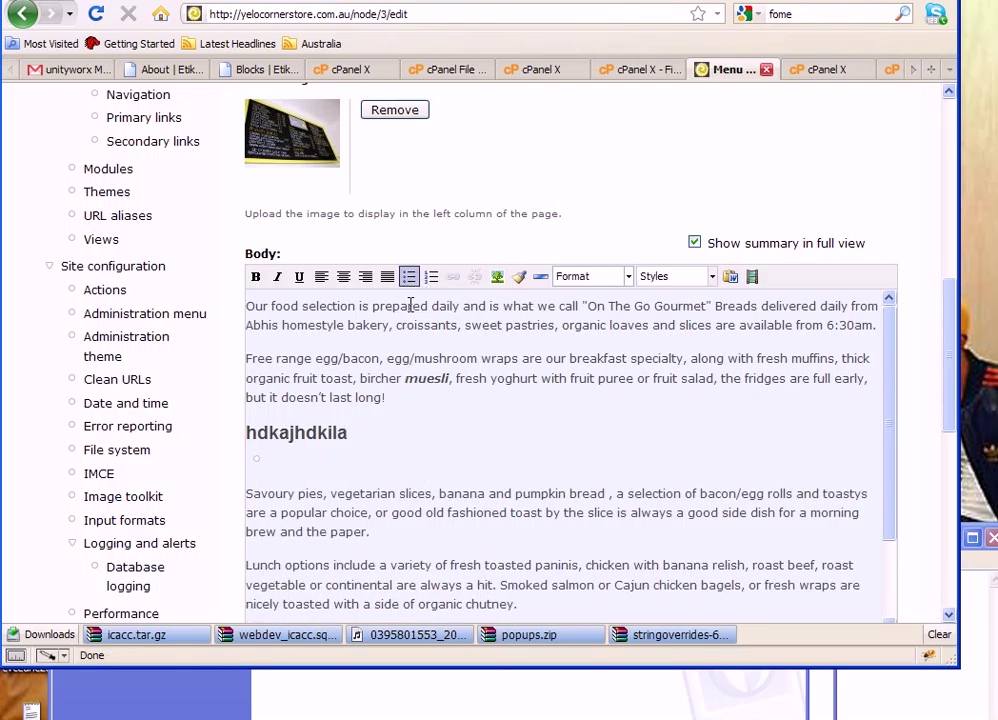
pyautogui.write('irwem1')
pyautogui.press('Return')
pyautogui.write('jksfj2')
pyautogui.press('Return')
pyautogui.write('fjlskdj3')
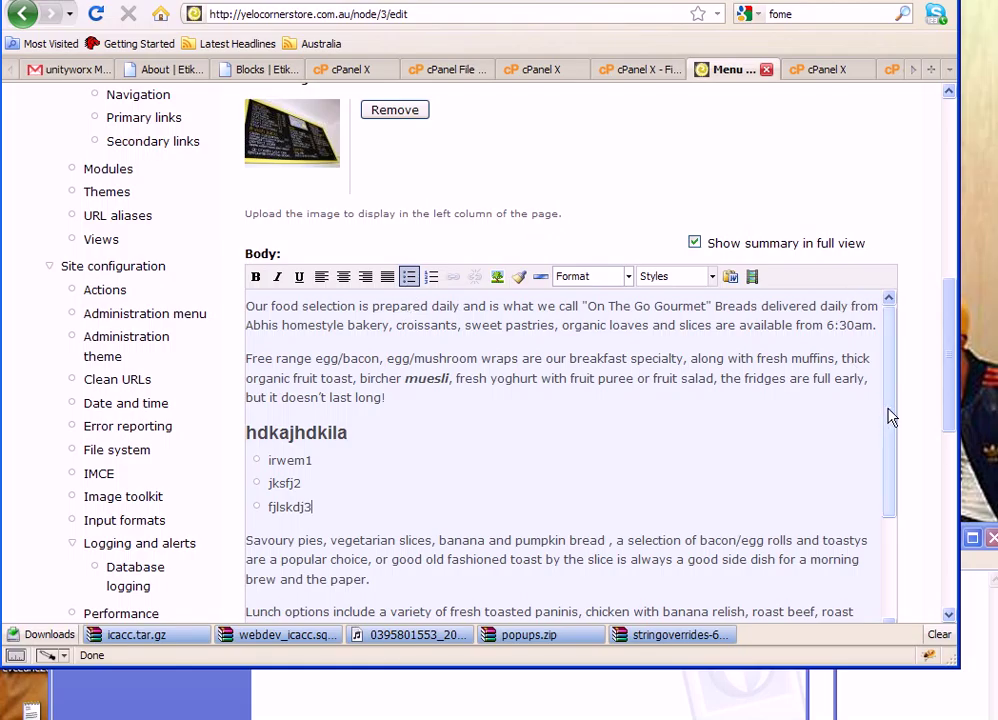
pyautogui.moveTo(889, 403); pyautogui.dragTo(897, 426)
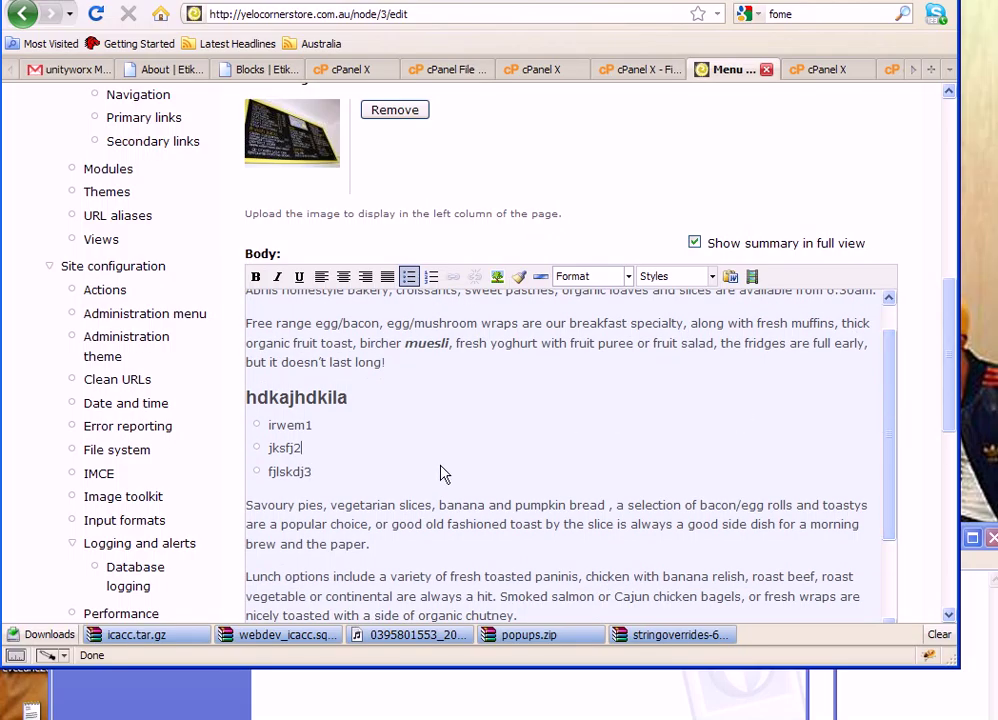
pyautogui.press('Return')
pyautogui.press('Return')
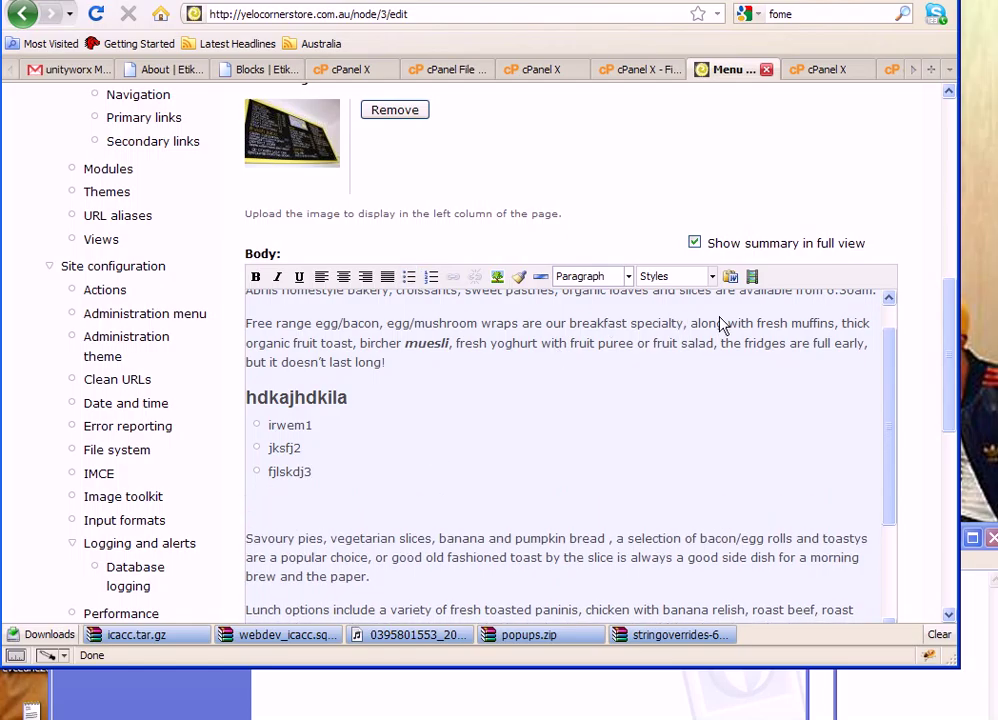
# - Open the embedded media dialog and close it without inserting anything
pyautogui.click(752, 278)
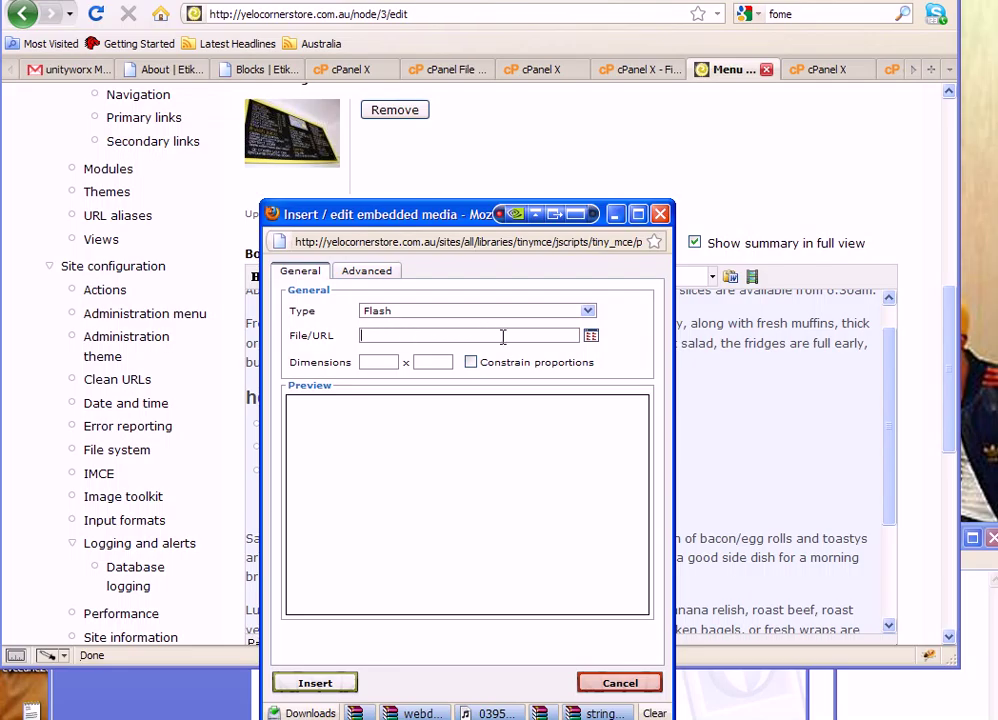
pyautogui.click(372, 334)
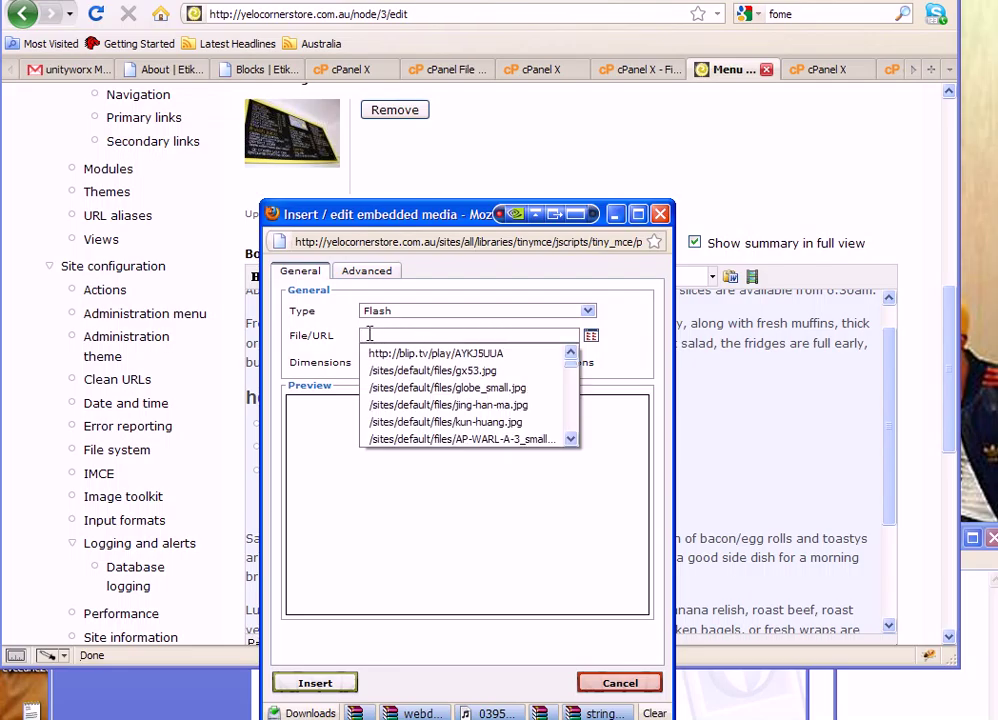
pyautogui.press('Escape')
pyautogui.click(434, 363)
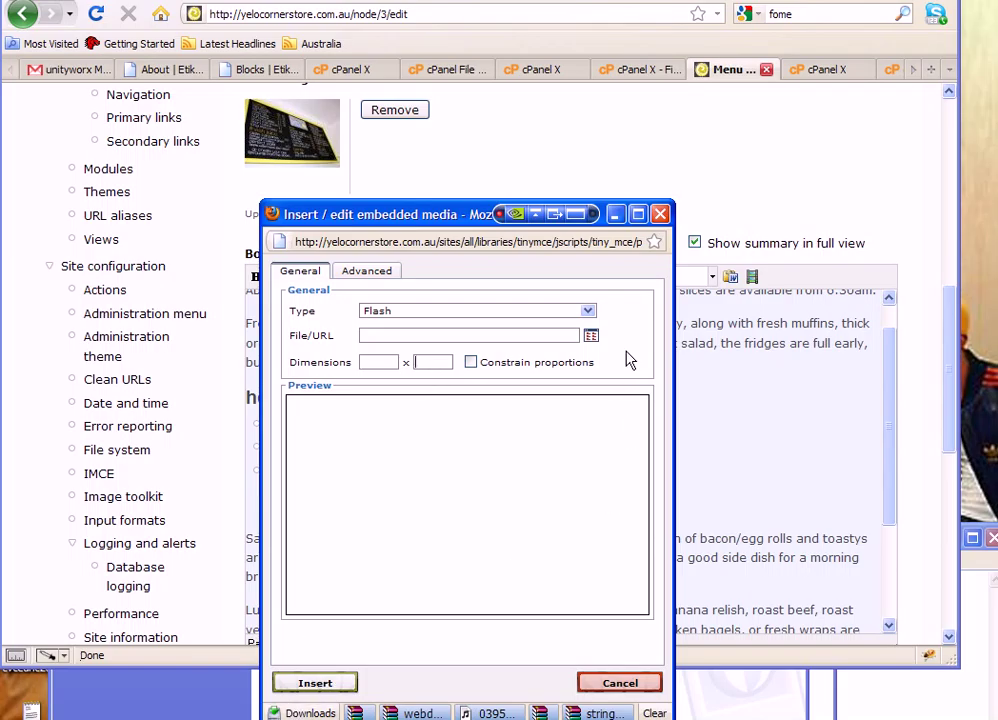
pyautogui.click(661, 216)
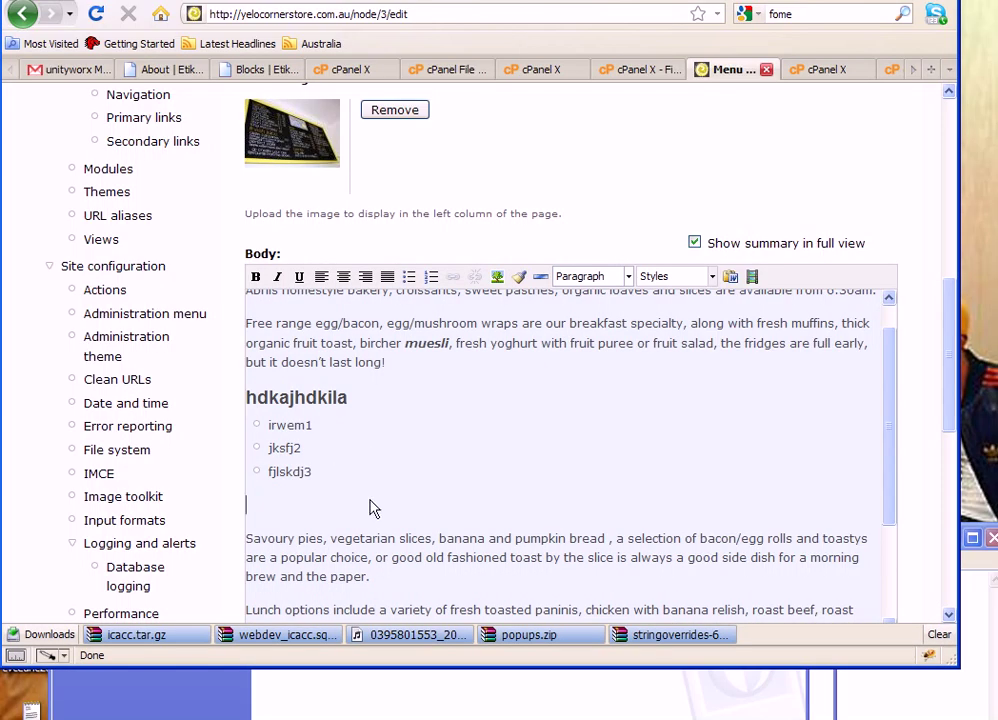
# - Scroll back to the top and go to the site's Blog listing
pyautogui.moveTo(951, 305); pyautogui.dragTo(958, 461)
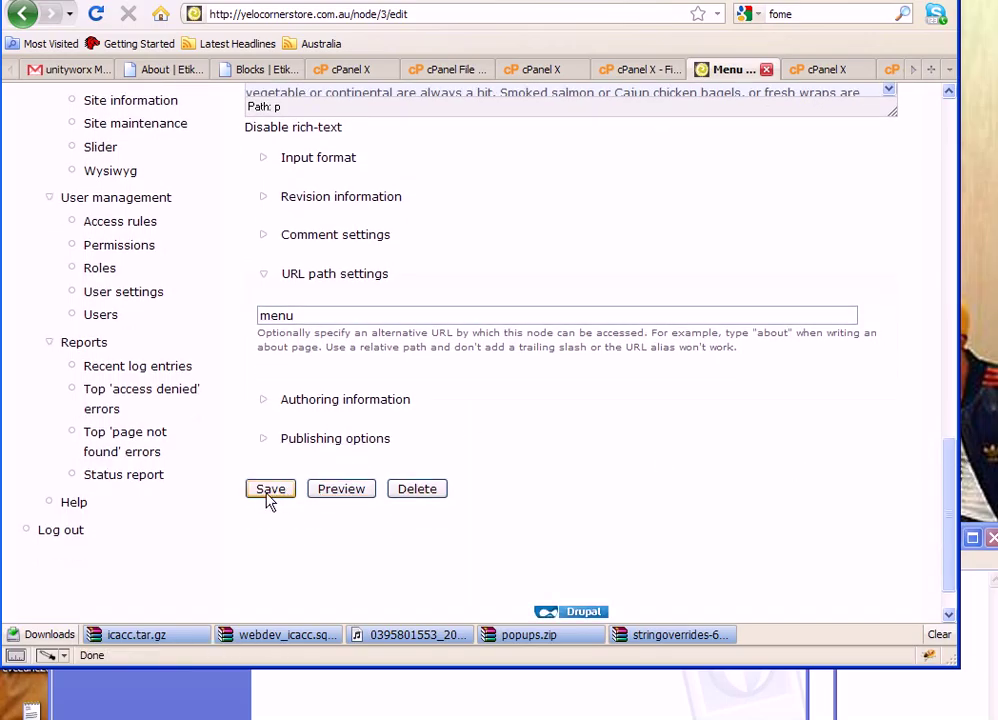
pyautogui.scroll(15, 670, 465)
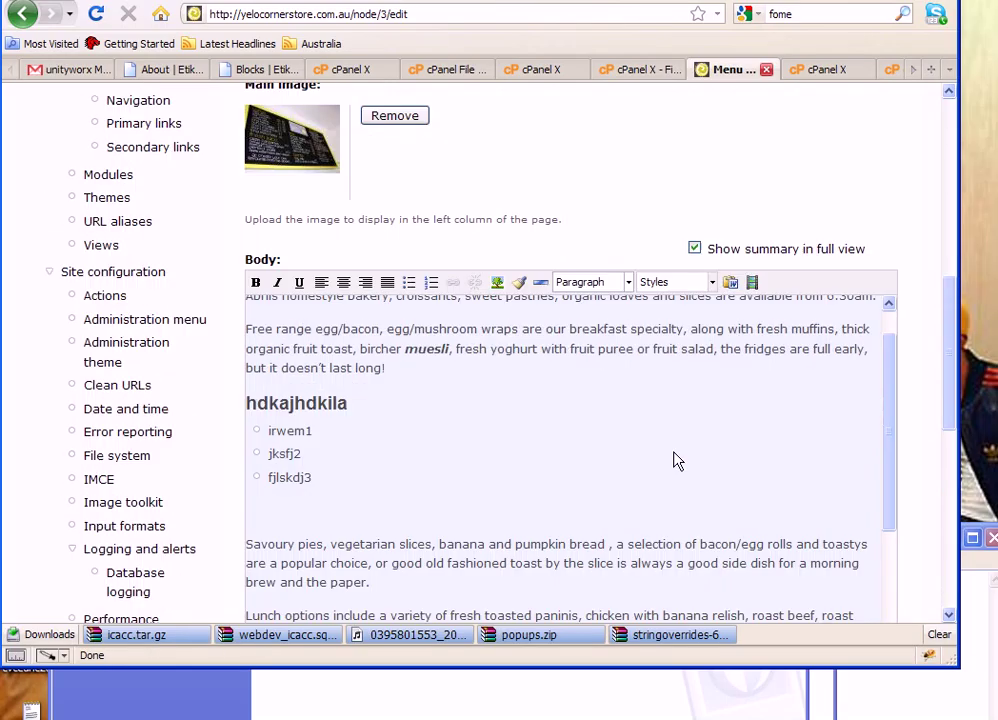
pyautogui.scroll(3, 900, 370)
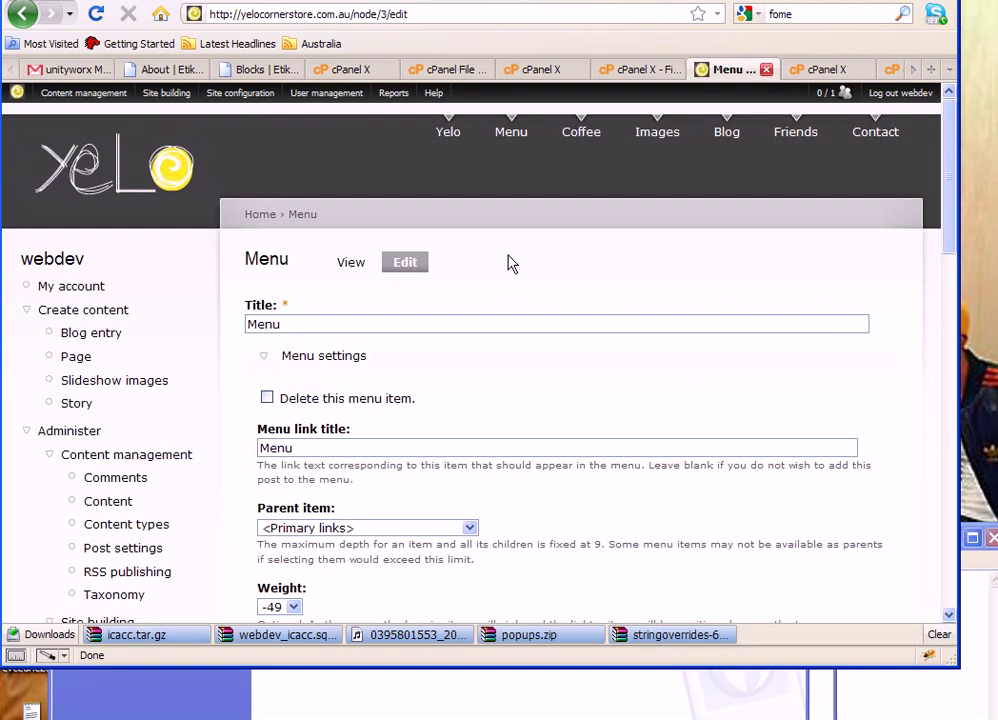
pyautogui.click(720, 137)
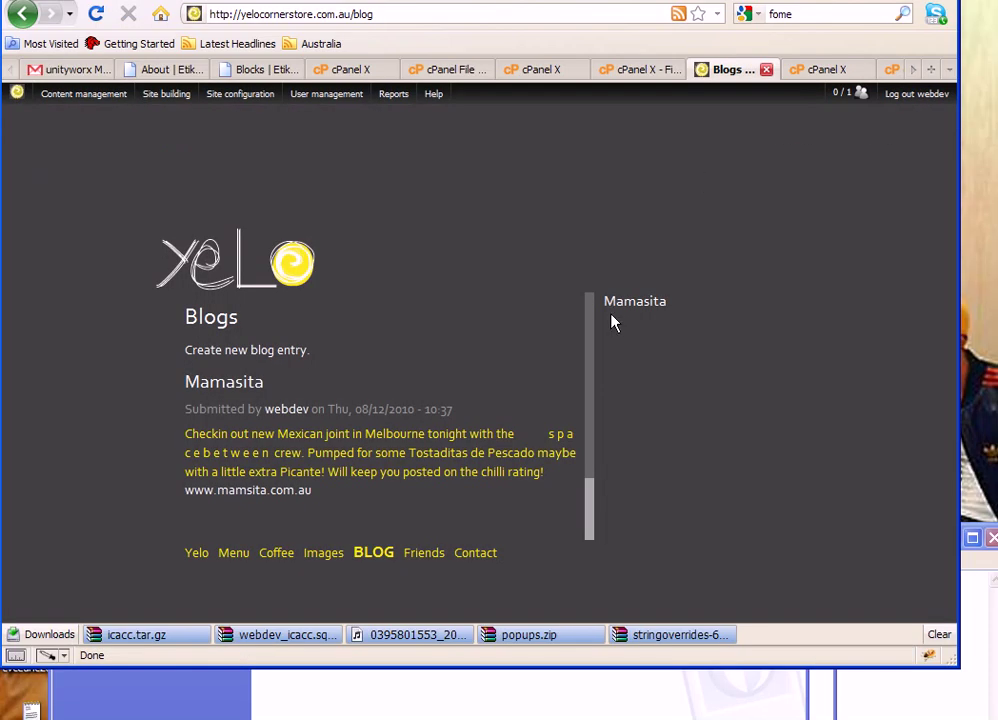
# - Start a new blog entry titled 'blog one' and switch over to Notepad
pyautogui.click(217, 355)
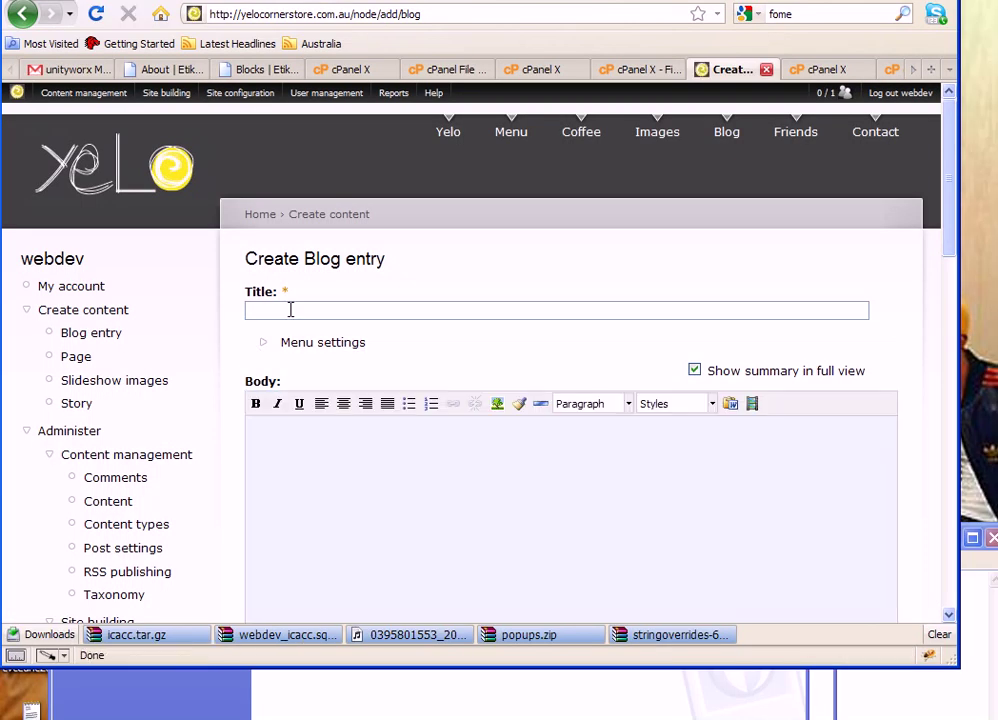
pyautogui.write('blo')
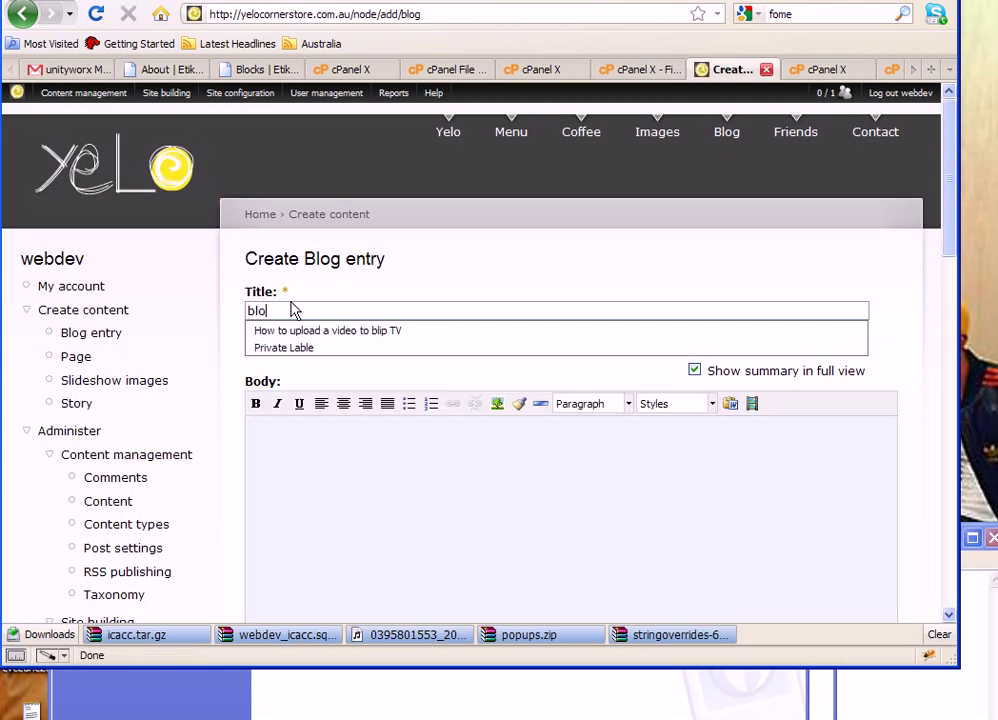
pyautogui.write('g one')
pyautogui.click(303, 439)
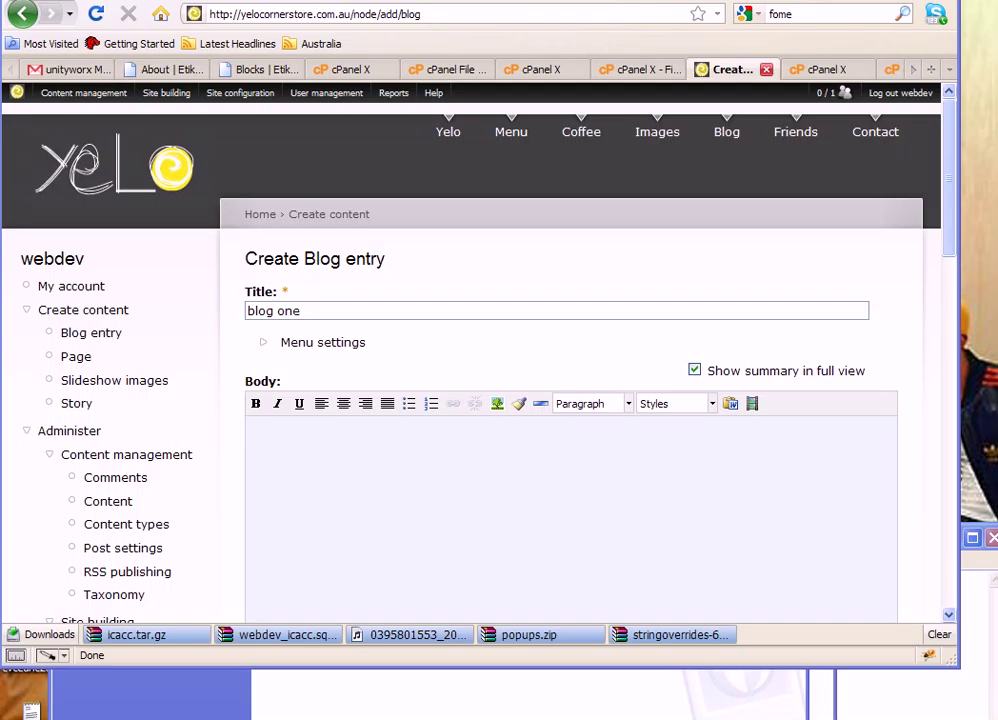
pyautogui.hotkey('alt', 'Tab')
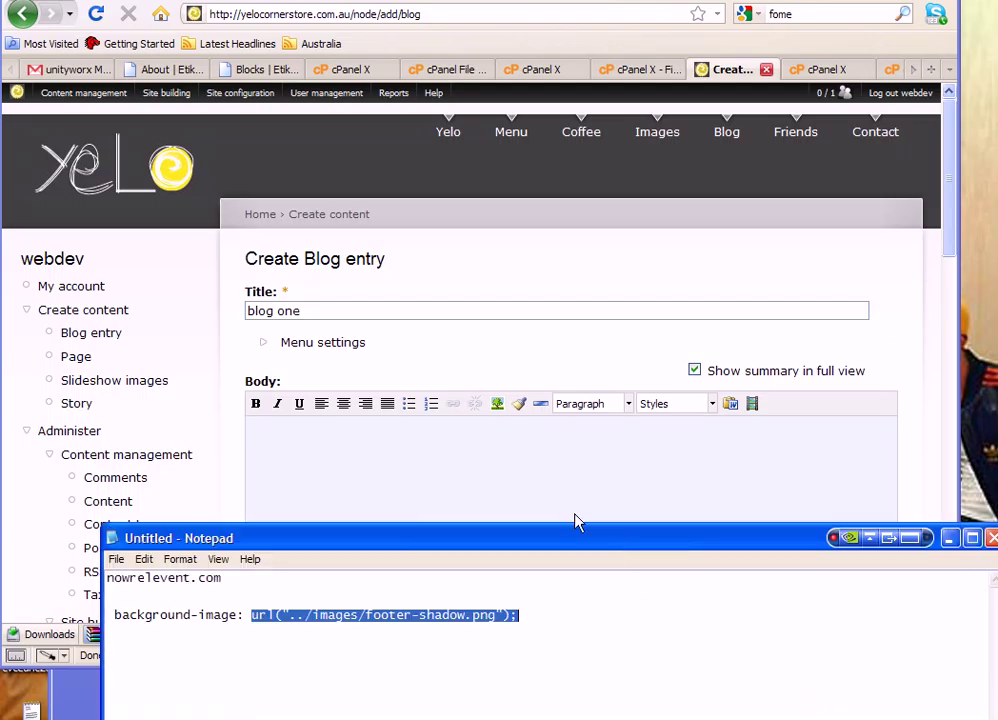
# - Paste three Etiko history paragraphs from the About page into the blog body, then open Insert image
pyautogui.click(541, 508)
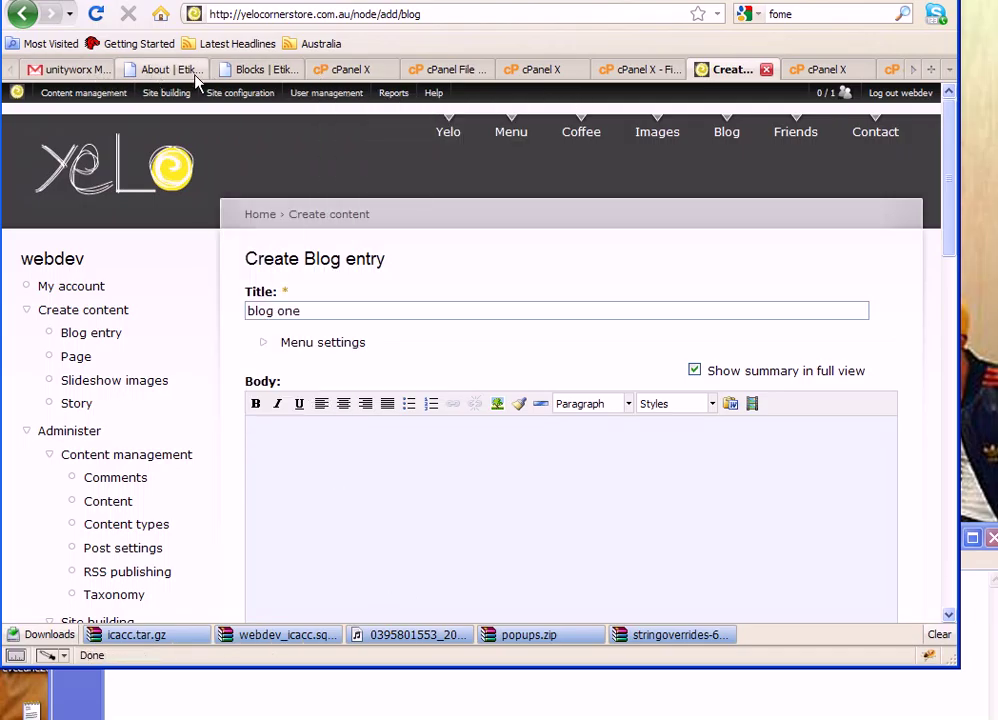
pyautogui.moveTo(33, 256); pyautogui.dragTo(265, 402)
pyautogui.hotkey('ctrl', 'c')
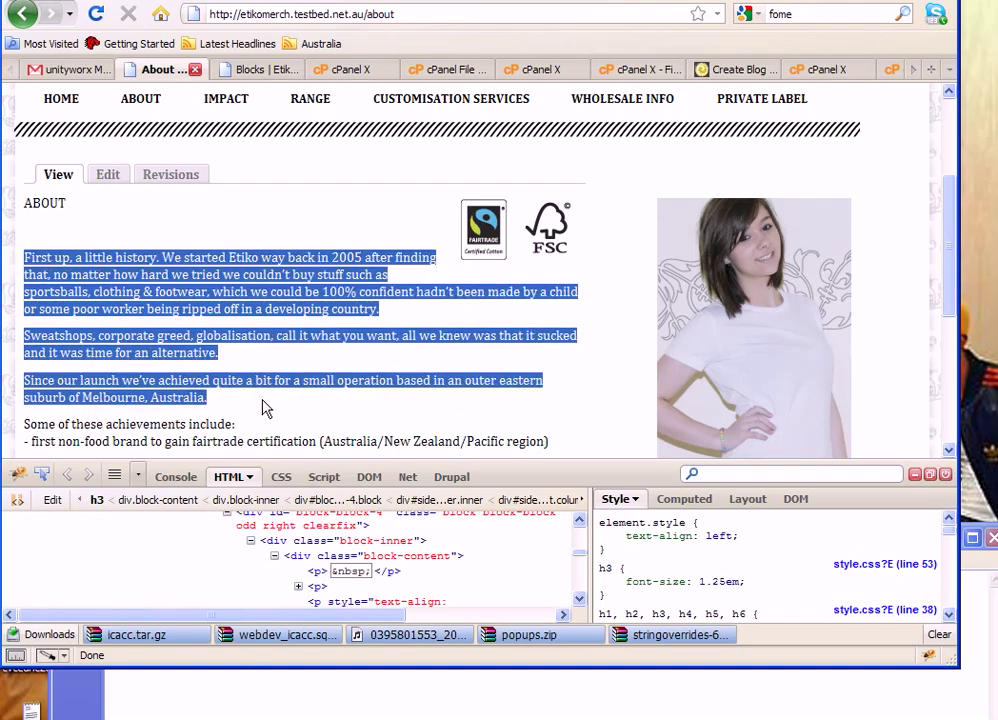
pyautogui.click(740, 69)
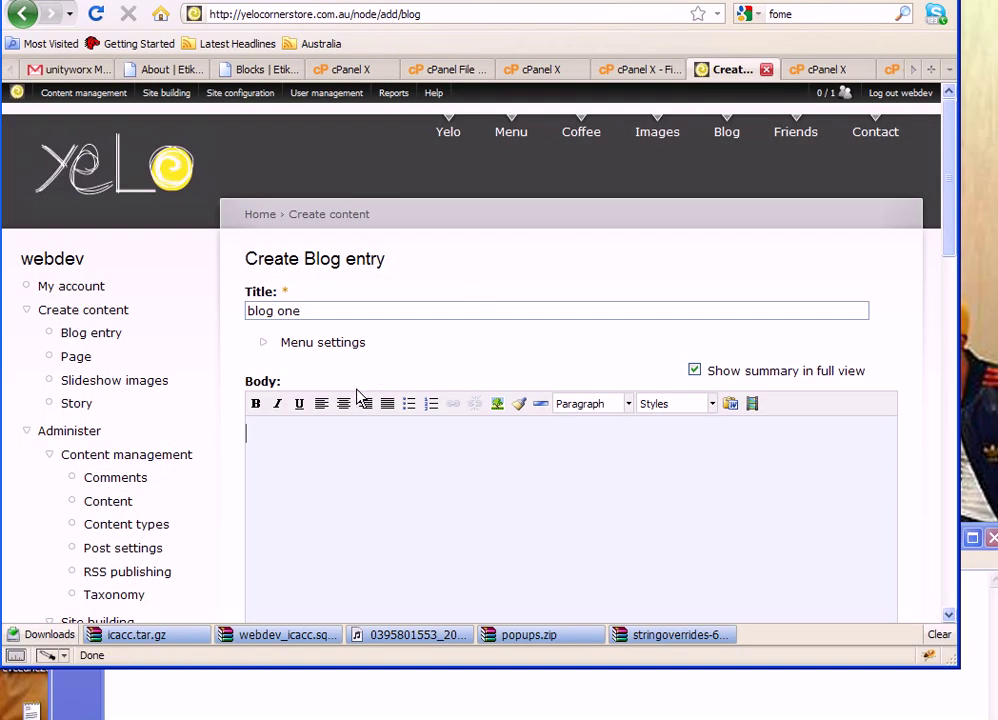
pyautogui.scroll(-3, 355, 405)
pyautogui.hotkey('ctrl', 'v')
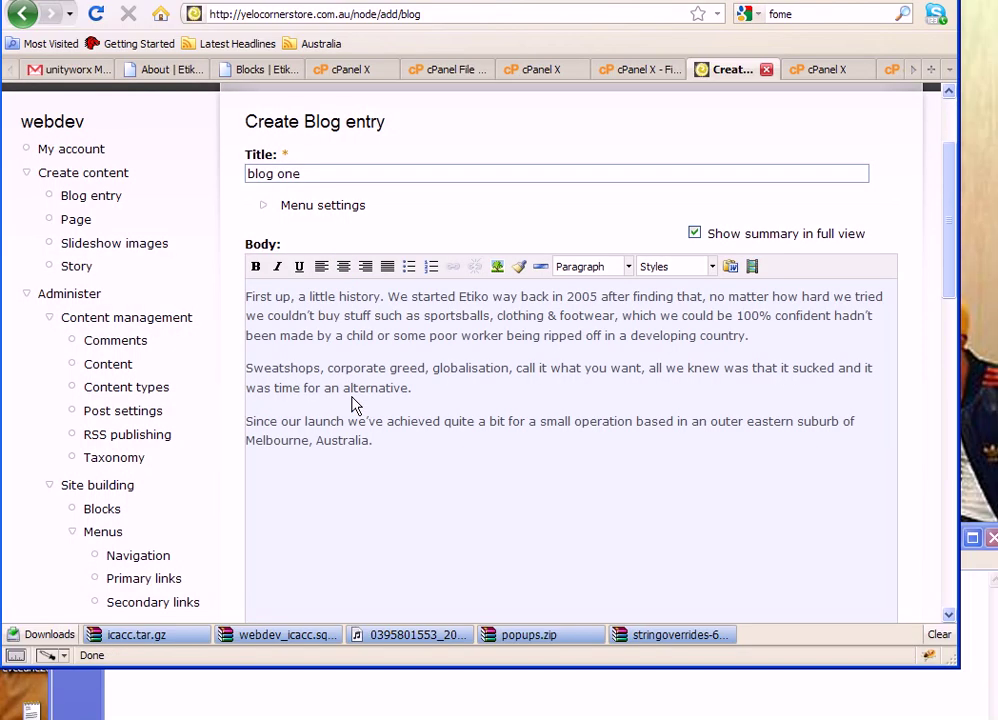
pyautogui.click(497, 266)
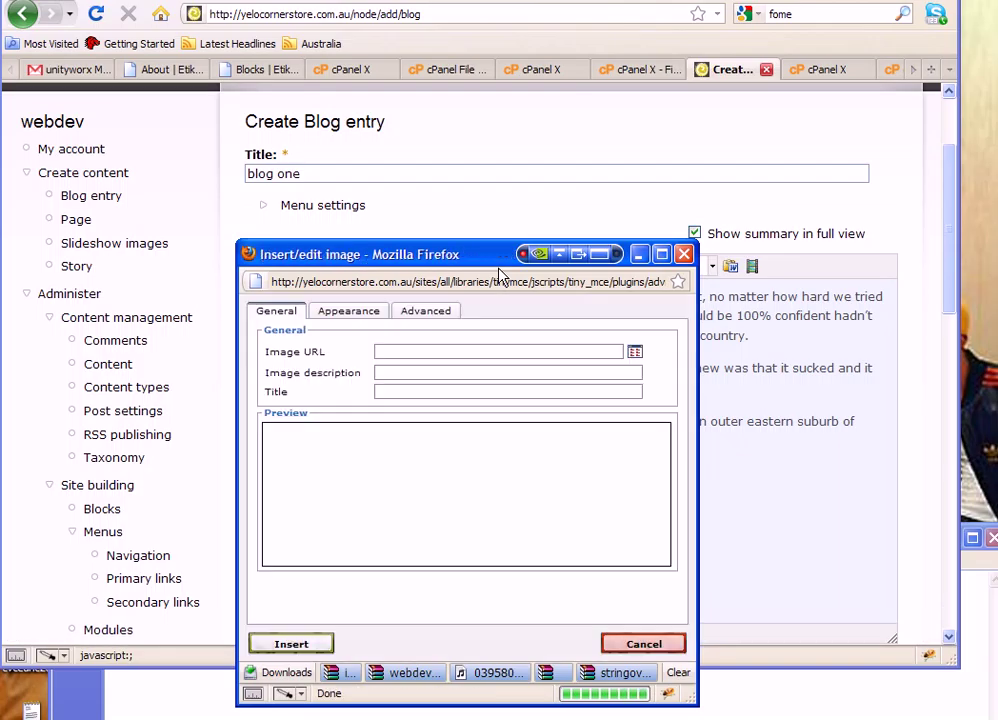
# - Upload two-fair-logos.png to the site files and select it as the image URL
pyautogui.click(684, 254)
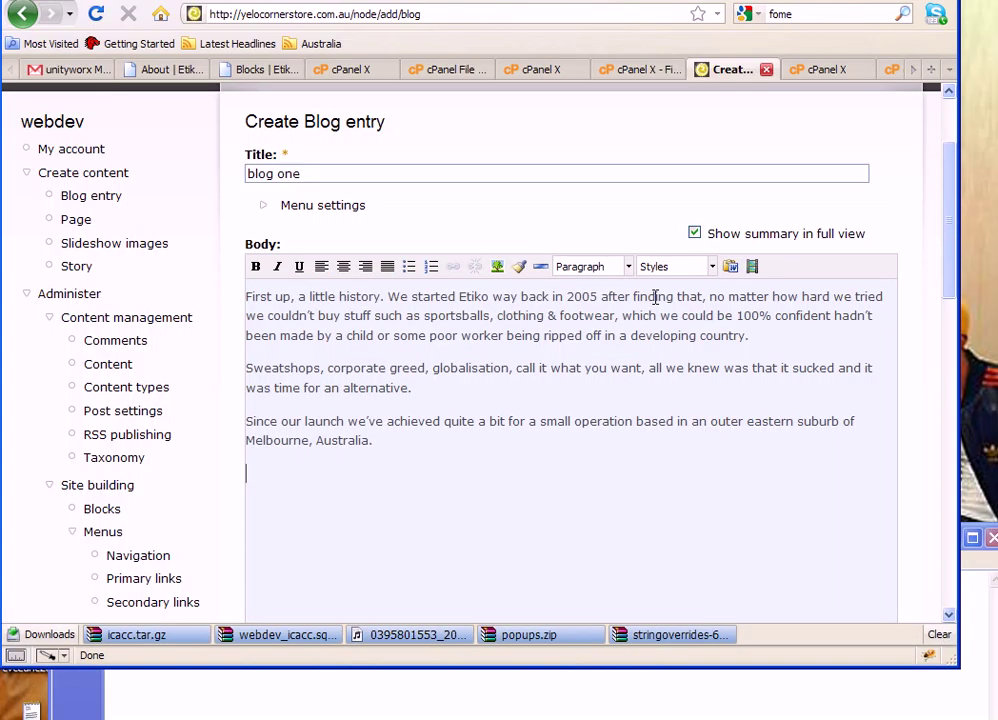
pyautogui.click(496, 266)
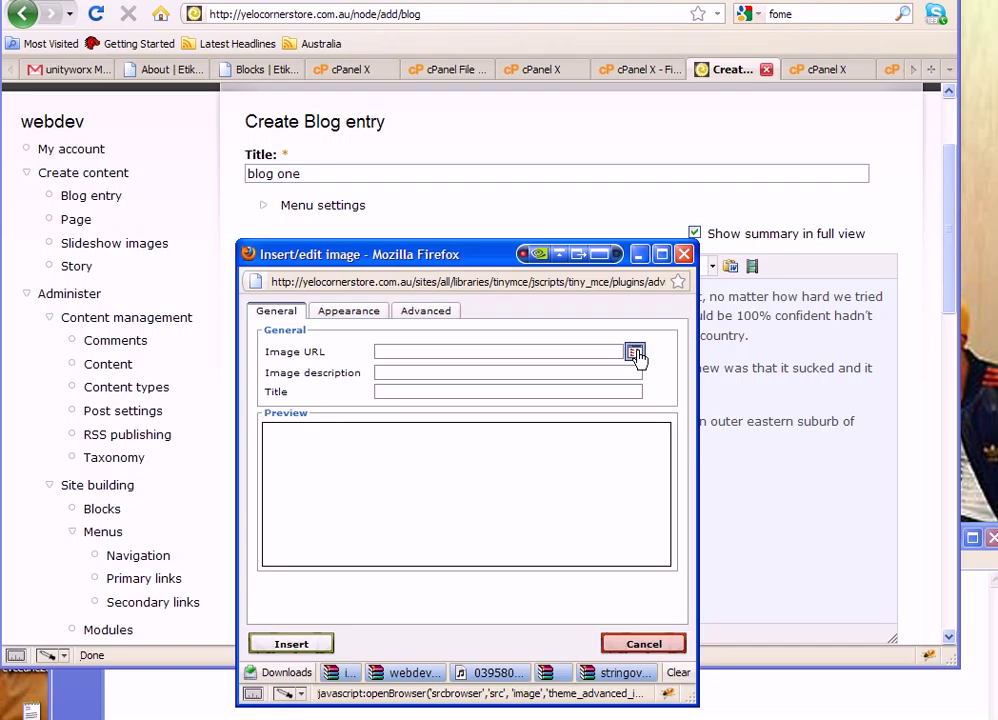
pyautogui.click(636, 354)
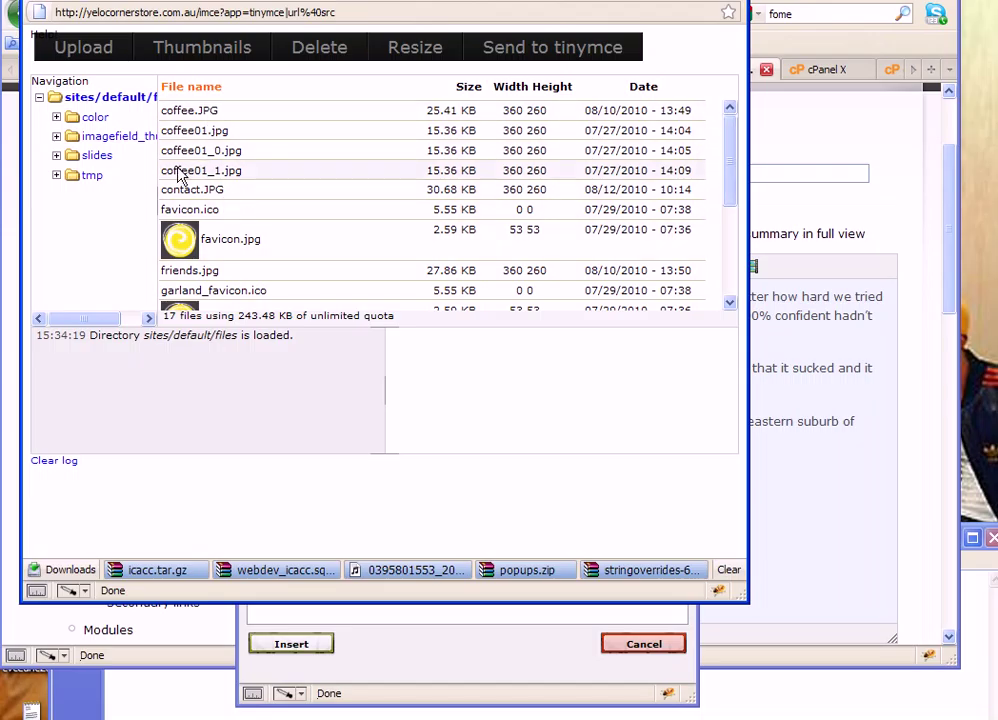
pyautogui.click(72, 50)
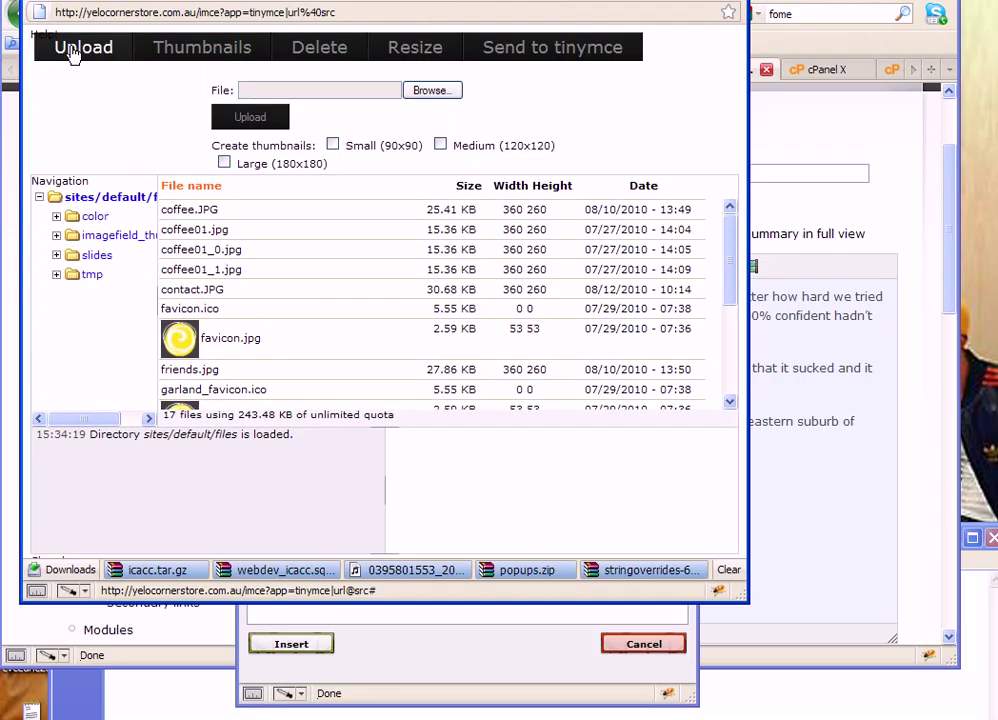
pyautogui.click(430, 90)
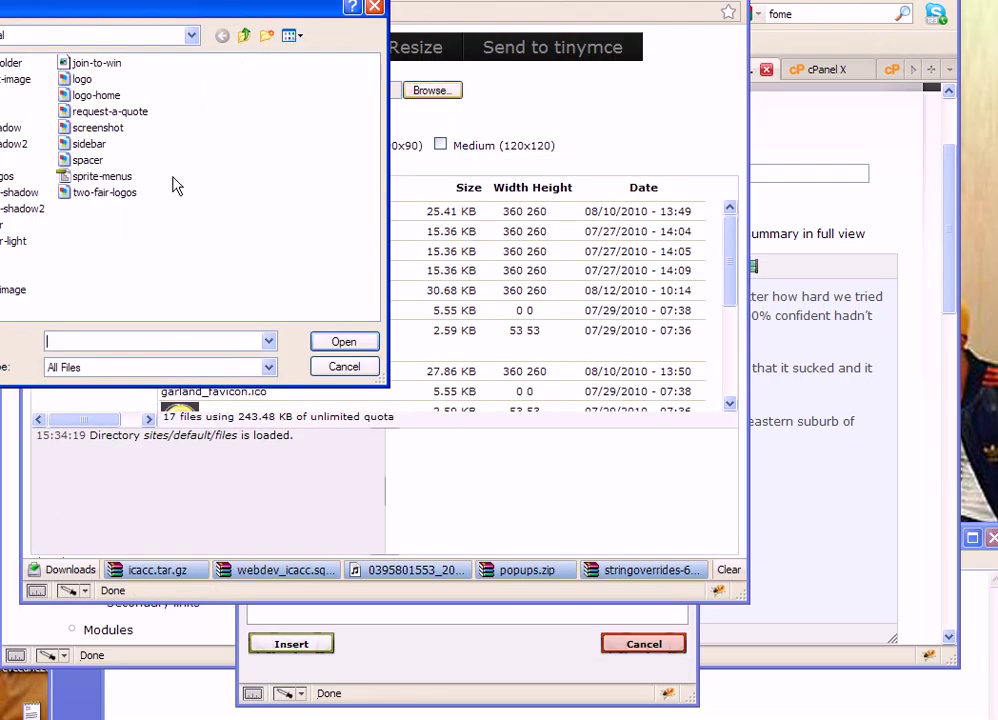
pyautogui.click(102, 192)
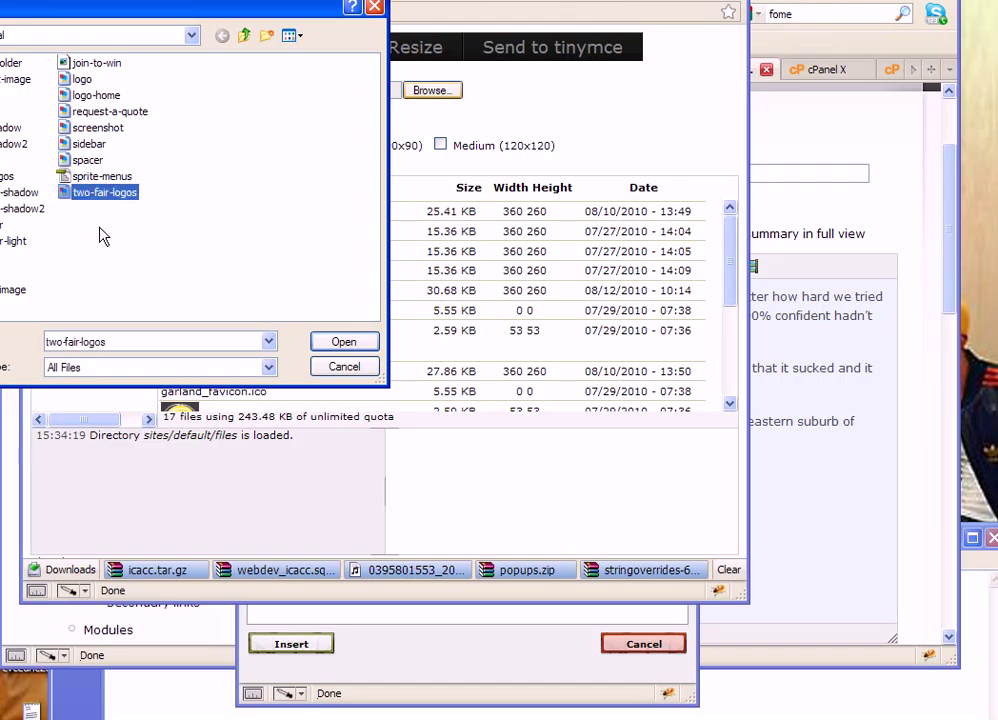
pyautogui.click(348, 343)
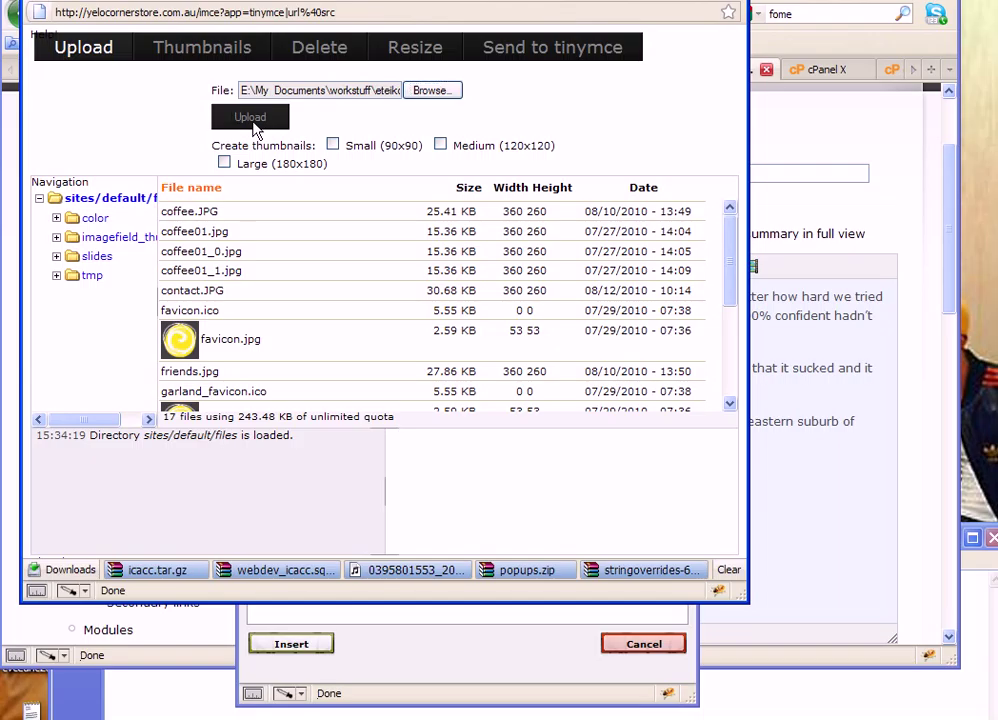
pyautogui.click(251, 118)
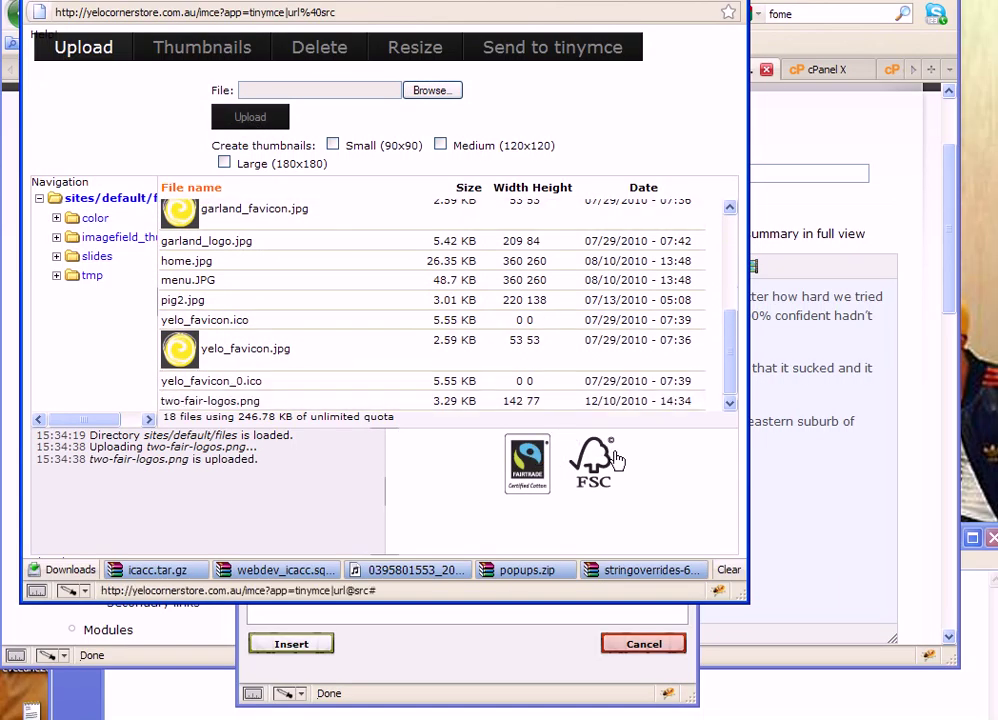
pyautogui.click(535, 466)
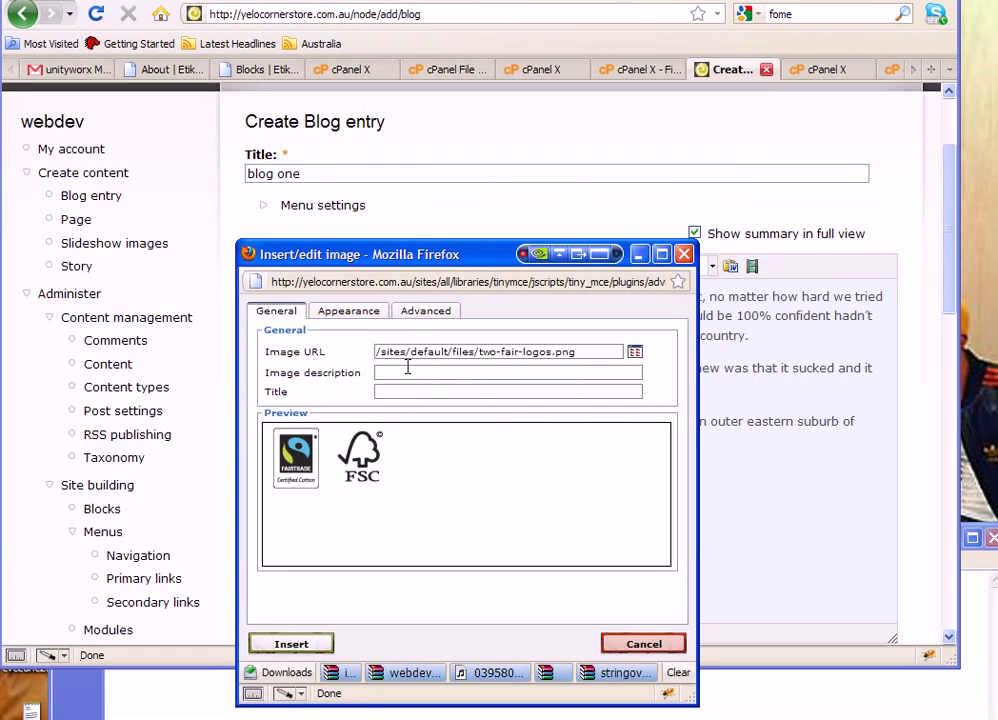
# - Insert the logos image below the pasted paragraphs and save the 'blog one' entry
pyautogui.click(290, 643)
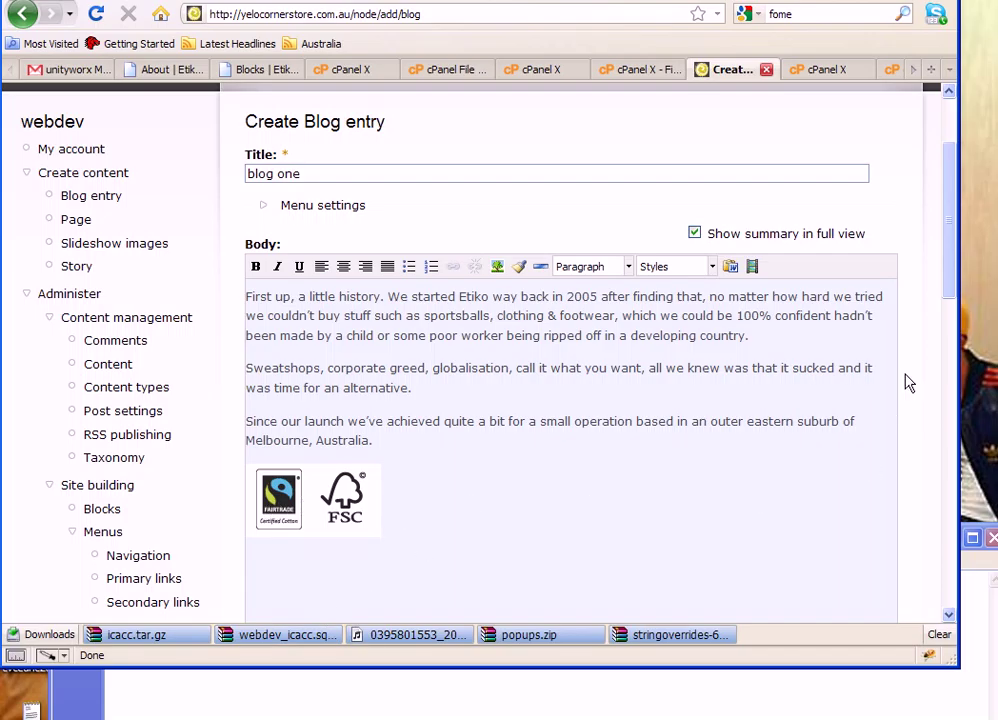
pyautogui.moveTo(951, 288); pyautogui.dragTo(970, 430)
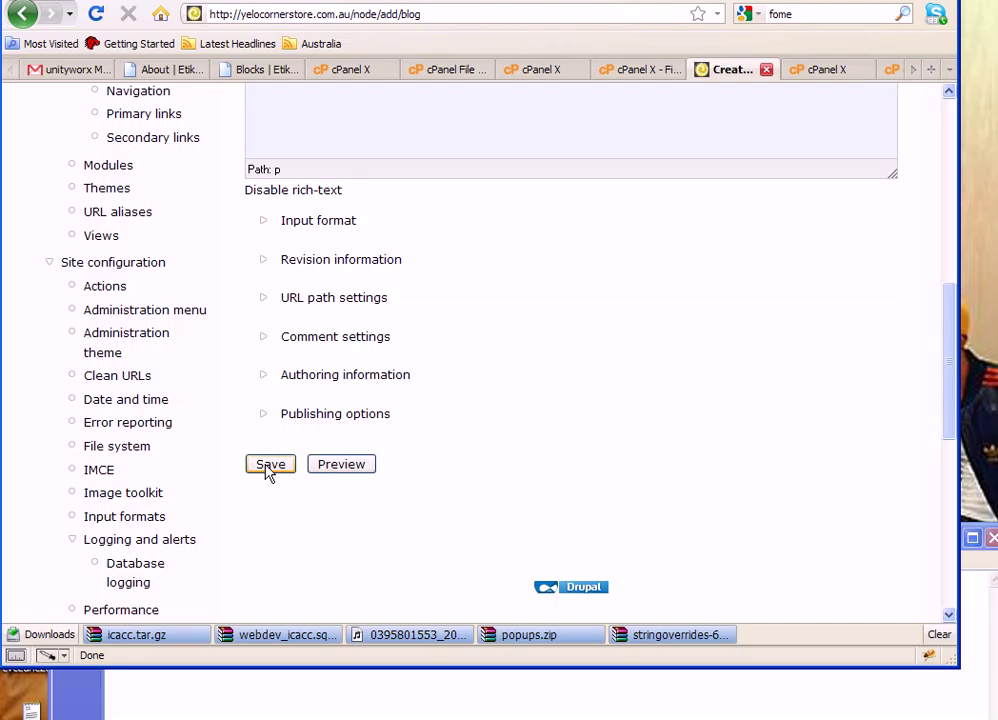
pyautogui.click(268, 466)
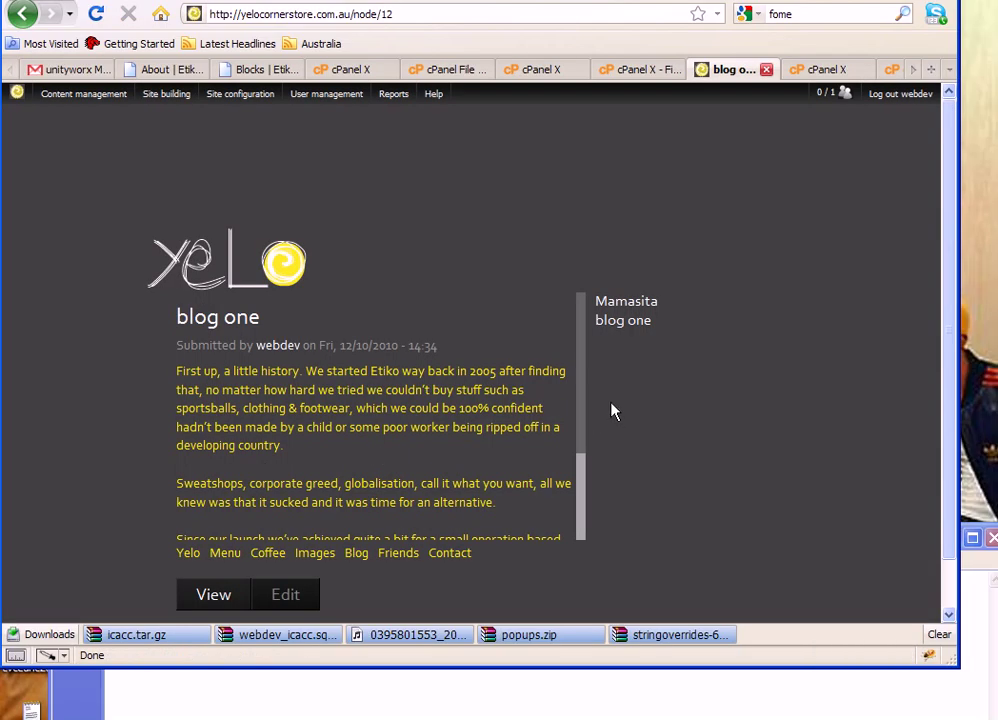
# - Scroll through the saved post and go to the Blog listing
pyautogui.moveTo(577, 392); pyautogui.dragTo(594, 372)
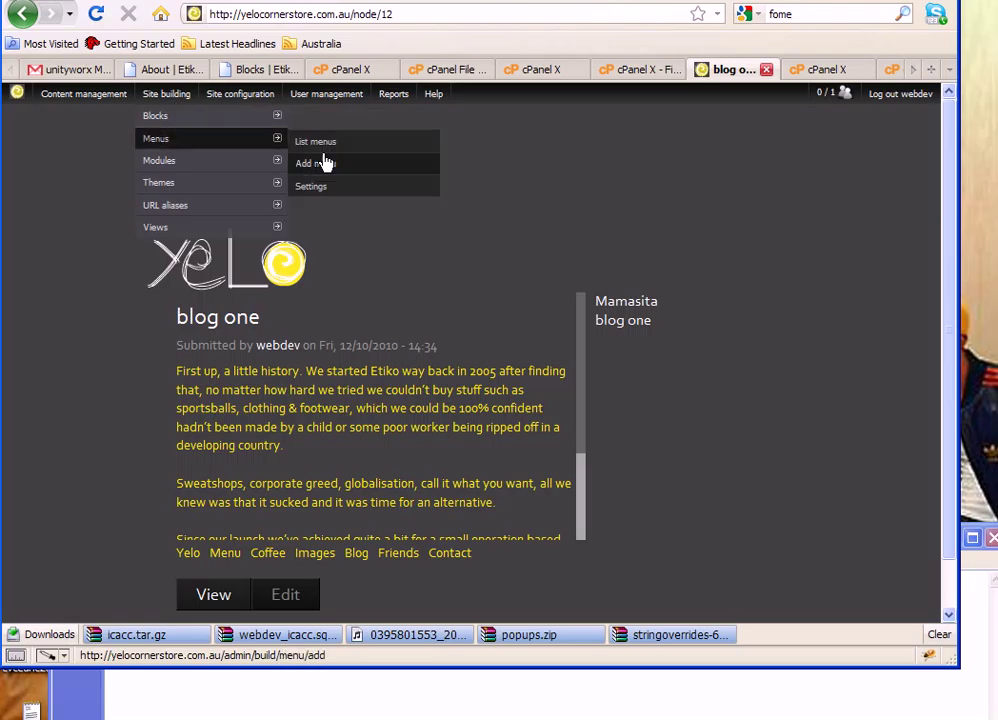
pyautogui.scroll(-3, 590, 390)
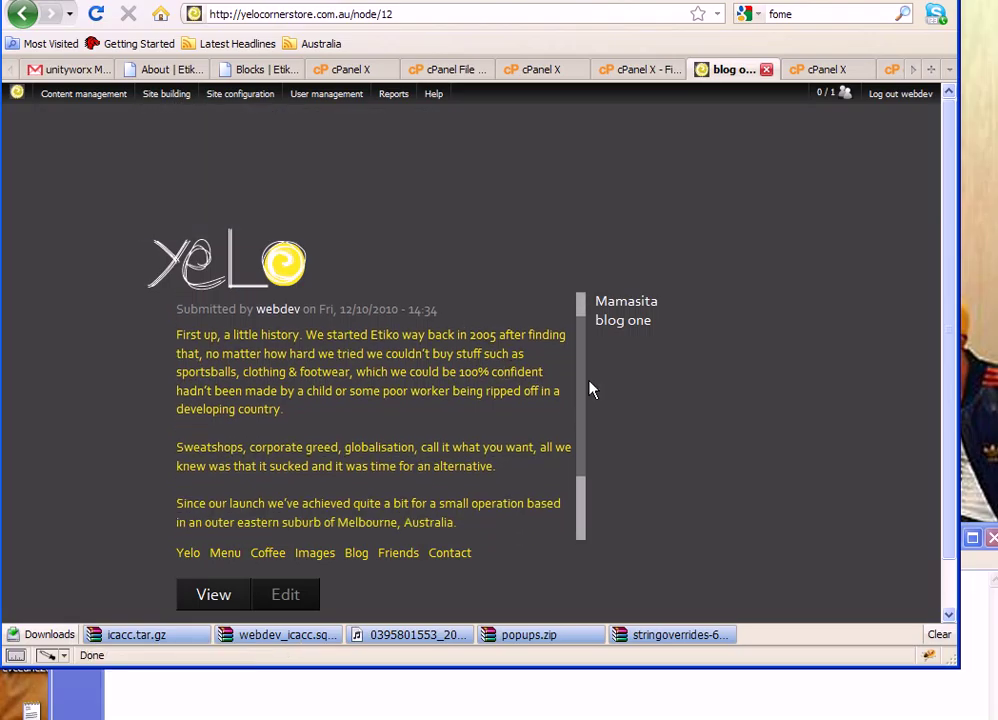
pyautogui.click(368, 503)
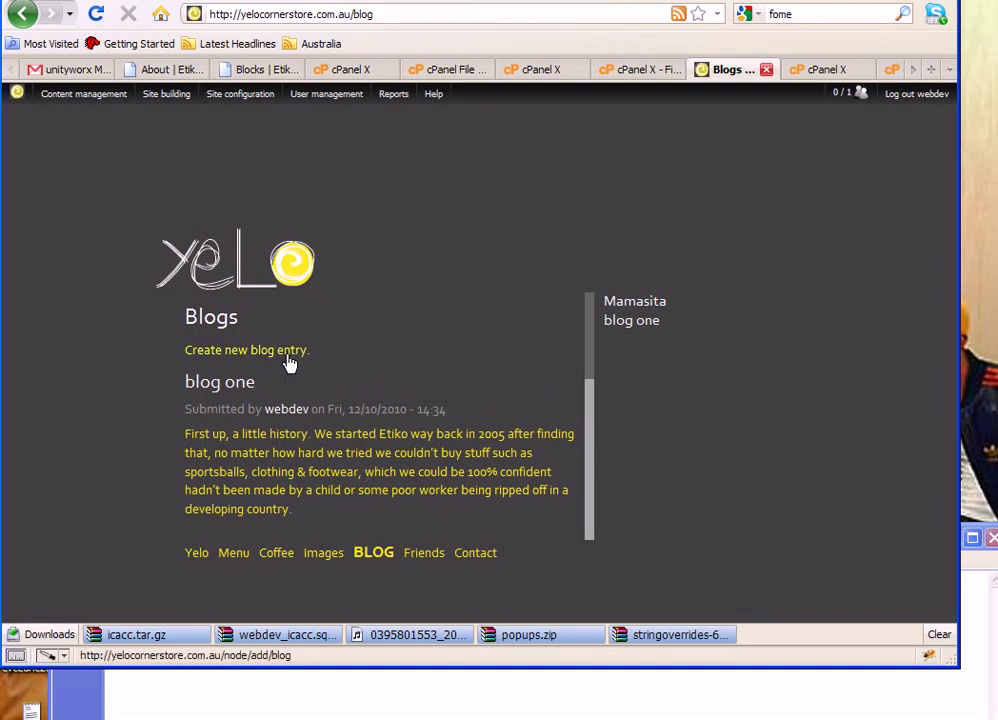
pyautogui.scroll(-1, 590, 360)
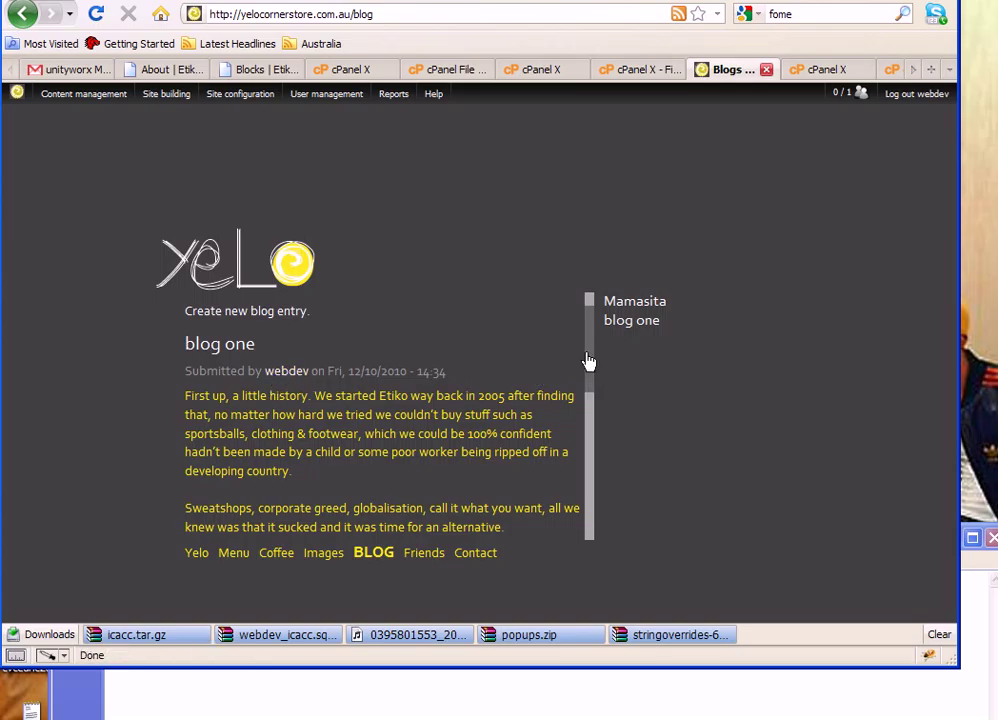
pyautogui.scroll(-1, 589, 362)
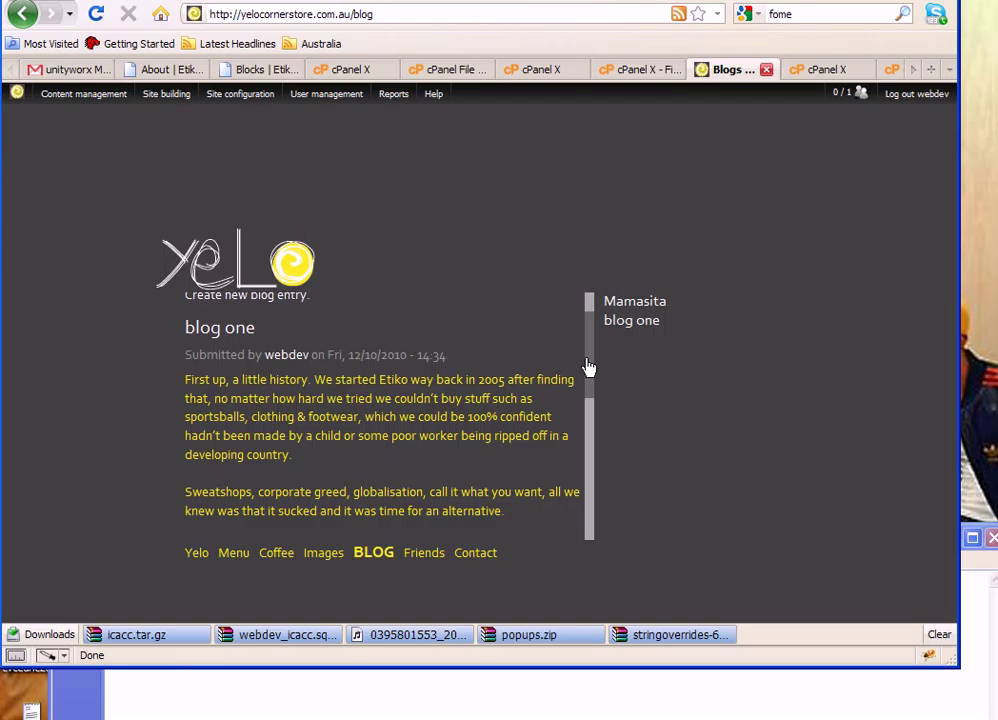
# - View the Mamasita and 'blog one' posts, then open 'blog one' from the Blog listing
pyautogui.click(621, 310)
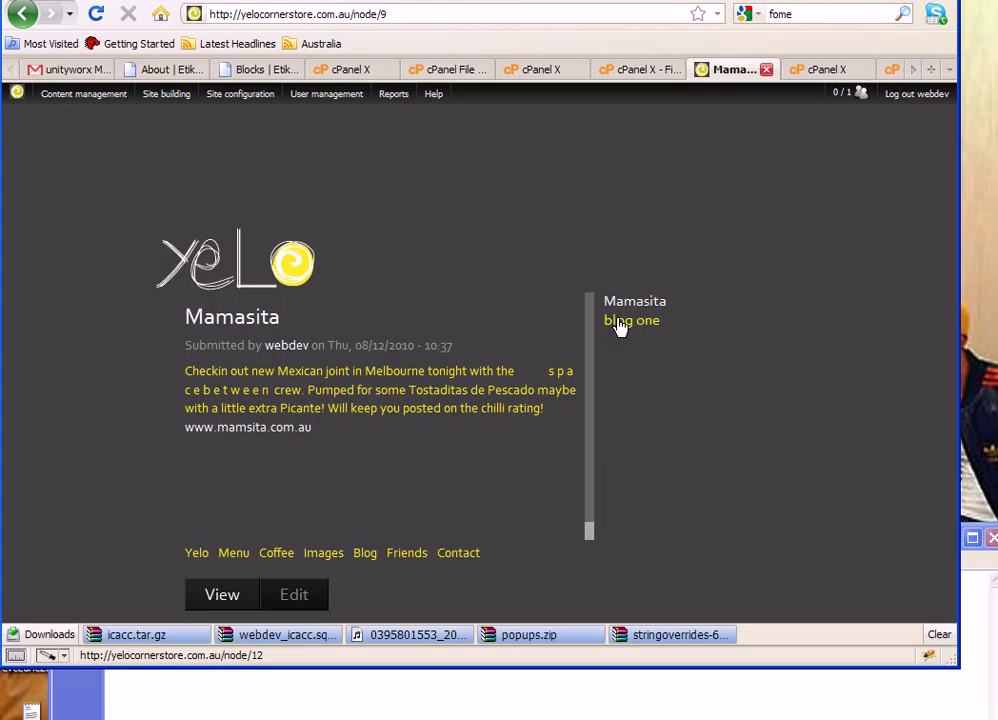
pyautogui.click(619, 322)
pyautogui.click(358, 556)
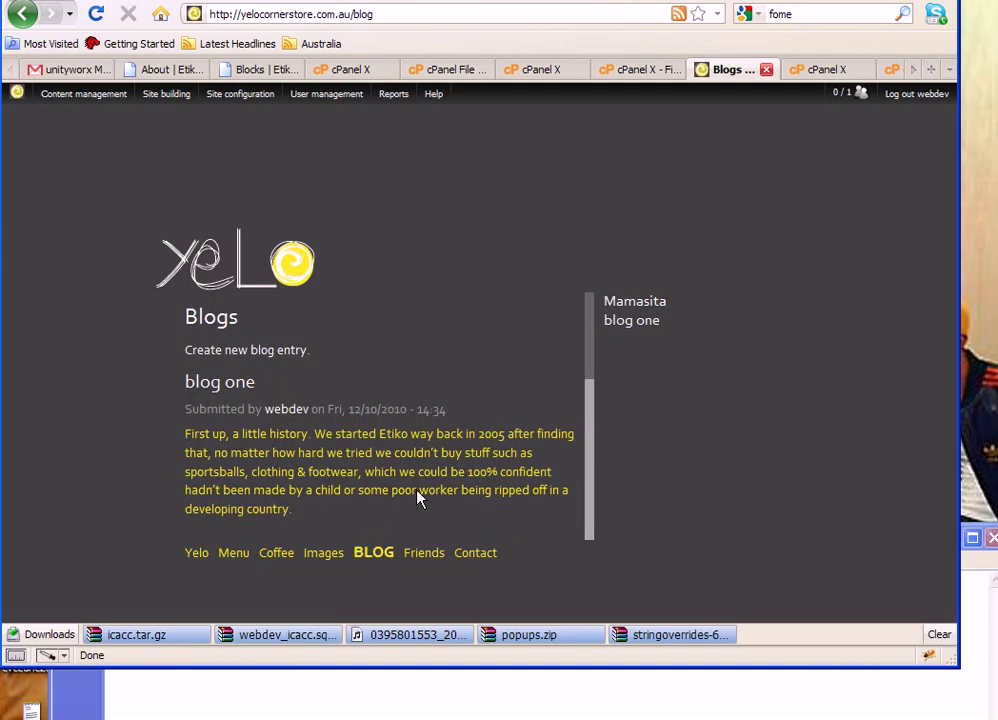
pyautogui.moveTo(589, 361)
pyautogui.mouseDown()
pyautogui.moveTo(592, 351)
pyautogui.moveTo(622, 528)
pyautogui.moveTo(588, 352)
pyautogui.mouseUp()
pyautogui.click(237, 390)
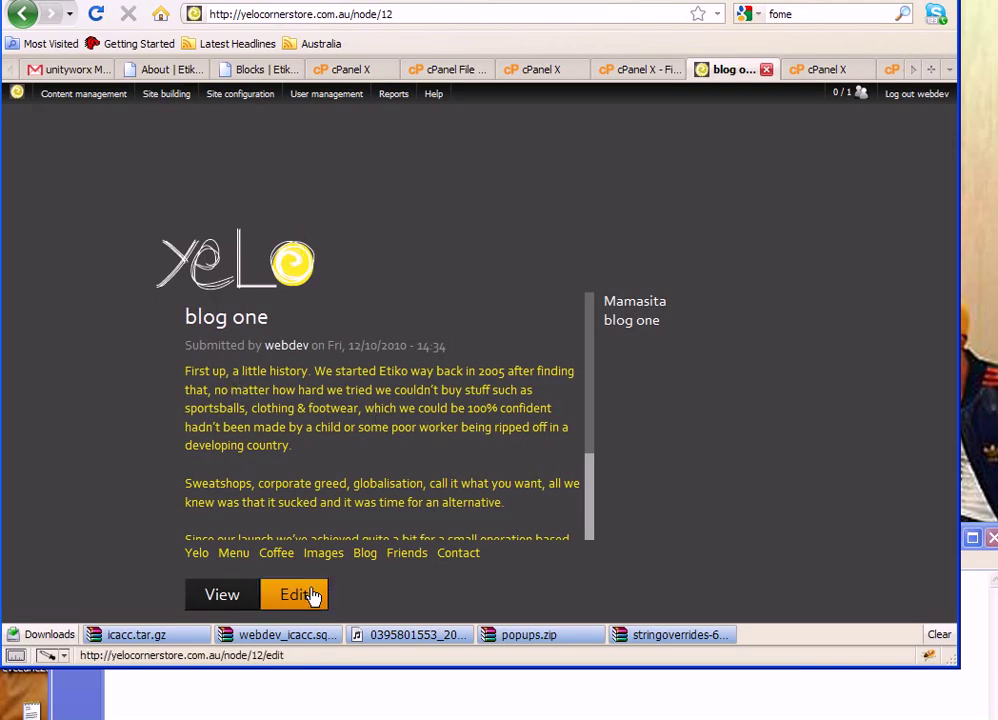
# - Delete the 'blog one' entry and check that the Blog page lists only Mamasita
pyautogui.click(311, 596)
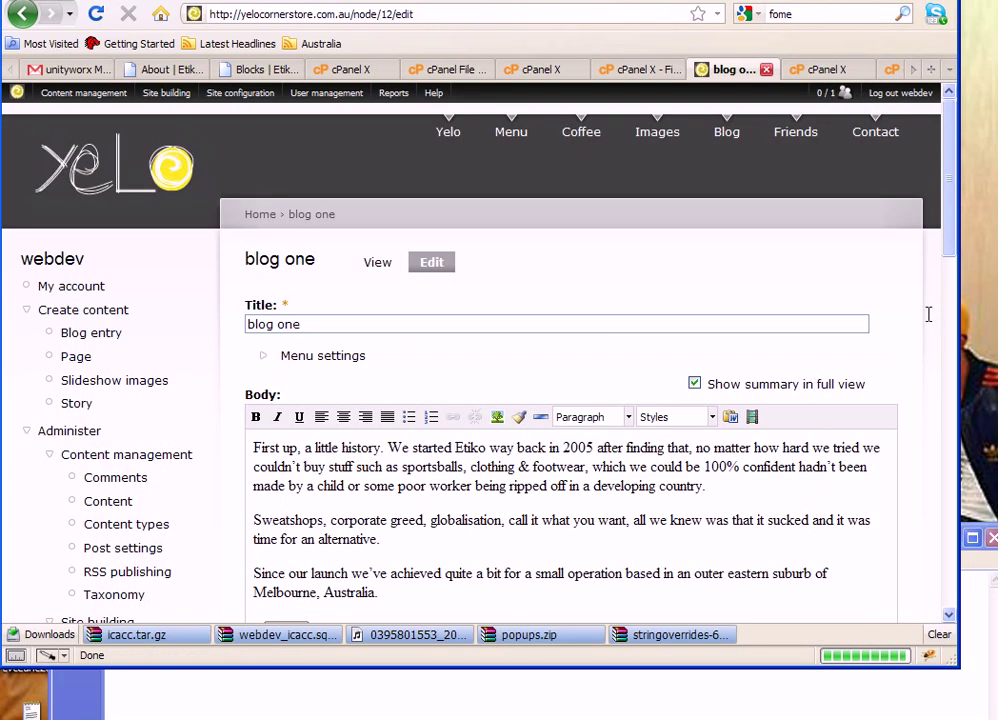
pyautogui.moveTo(950, 241); pyautogui.dragTo(963, 413)
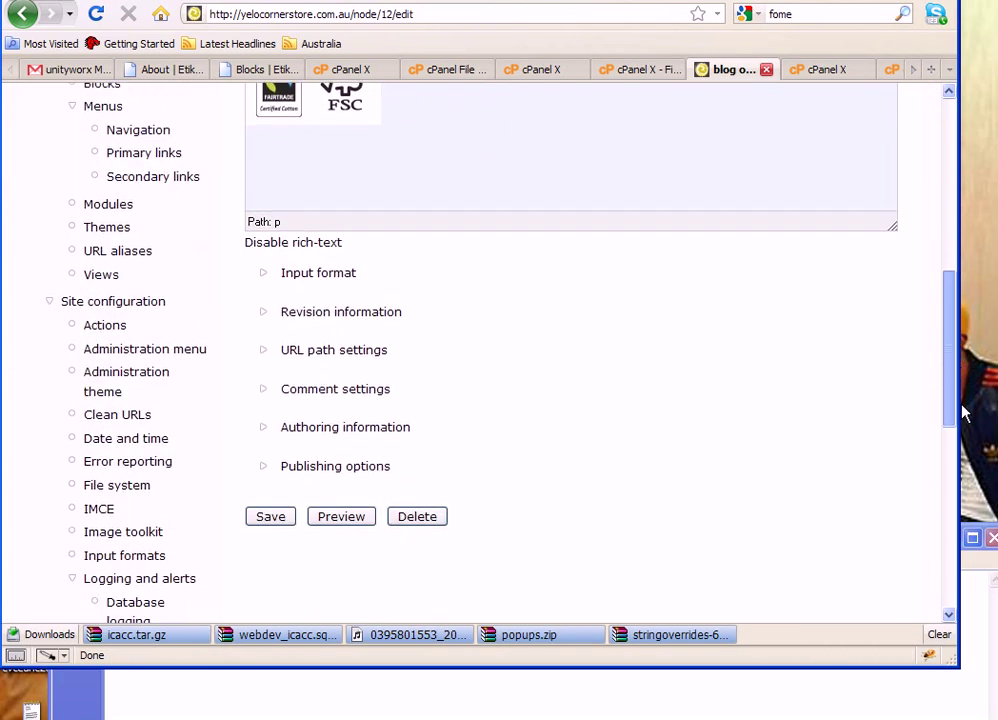
pyautogui.click(422, 518)
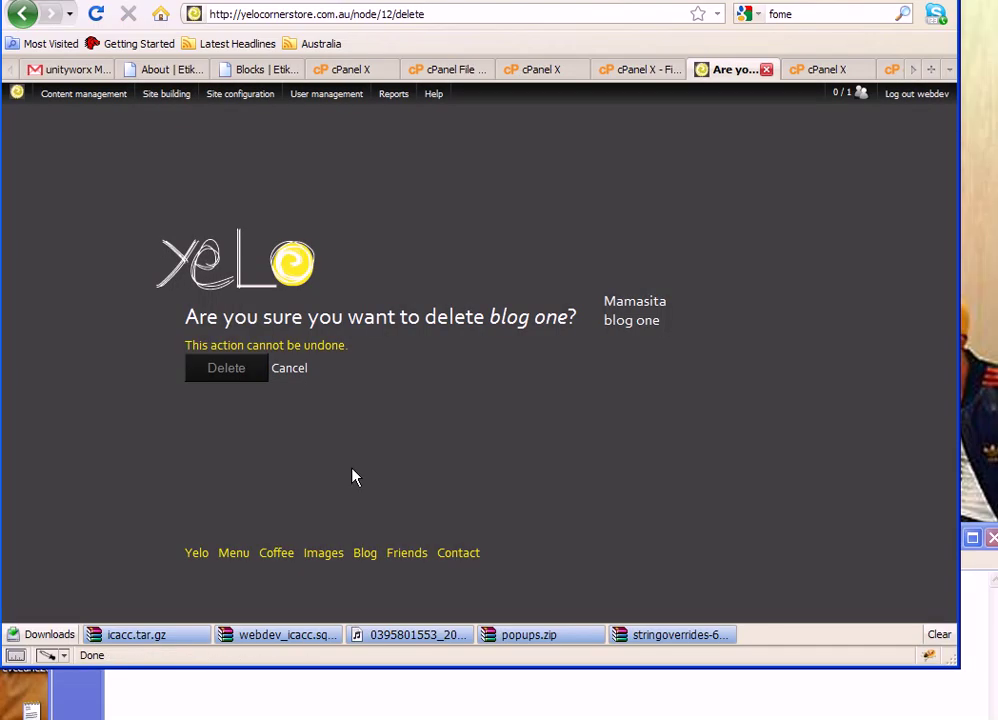
pyautogui.click(224, 369)
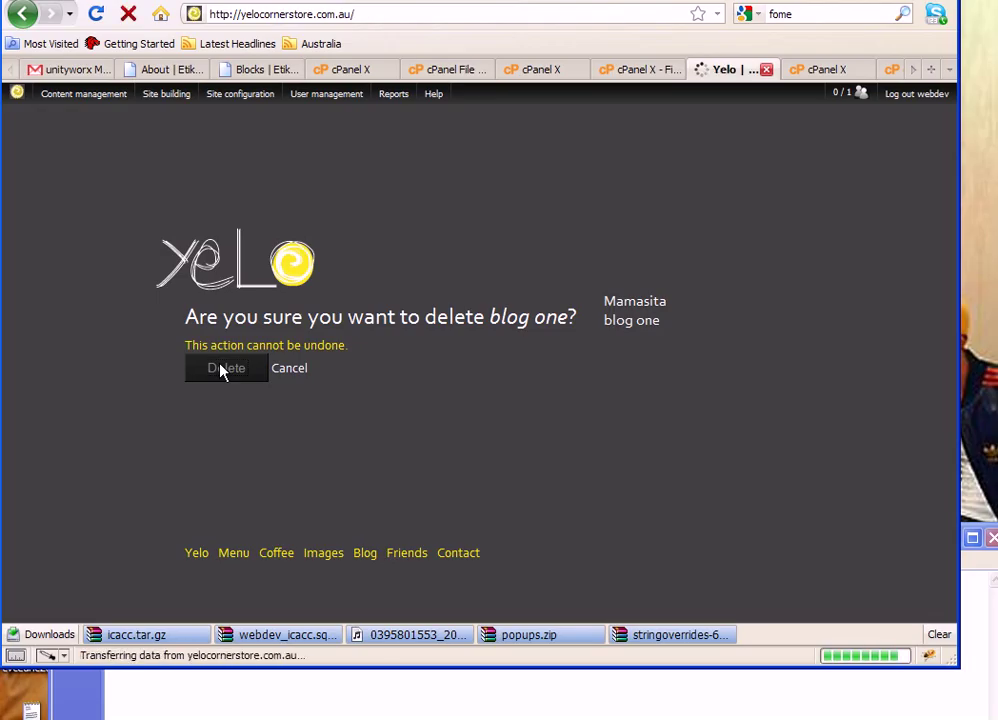
pyautogui.click(384, 558)
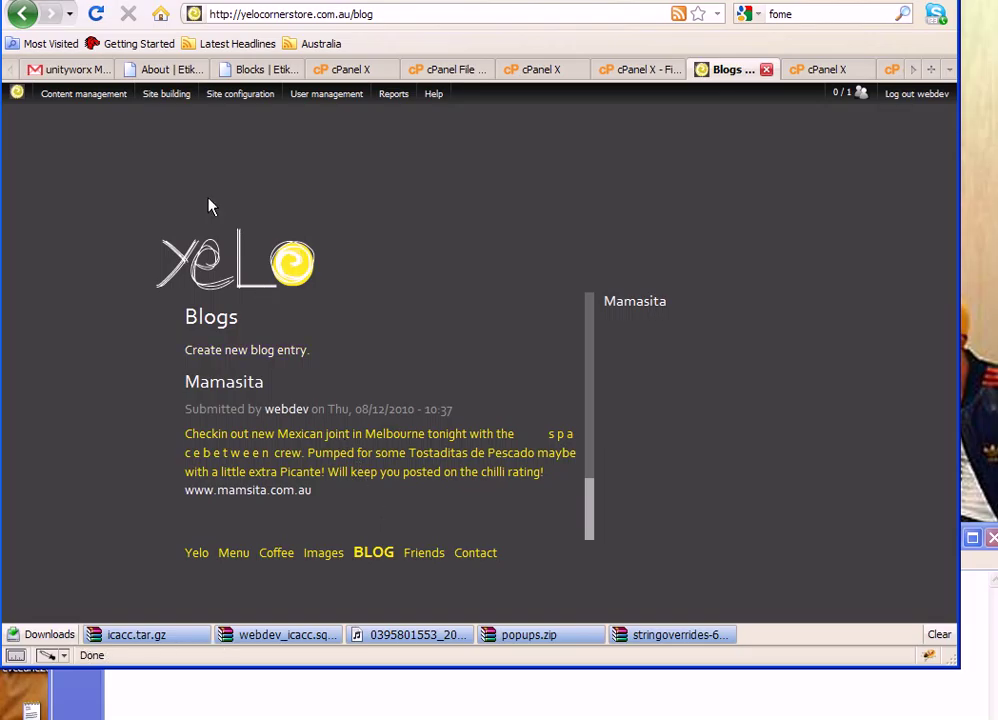
# - Open the Mamasita blog entry for editing from the Content list
pyautogui.moveTo(86, 97)
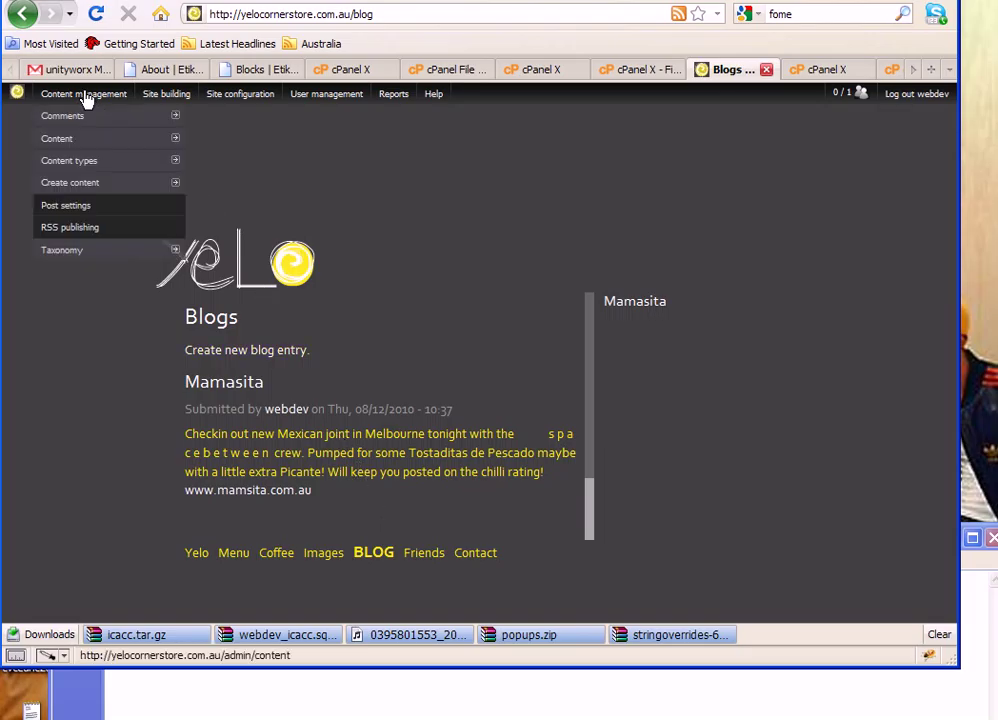
pyautogui.moveTo(81, 140)
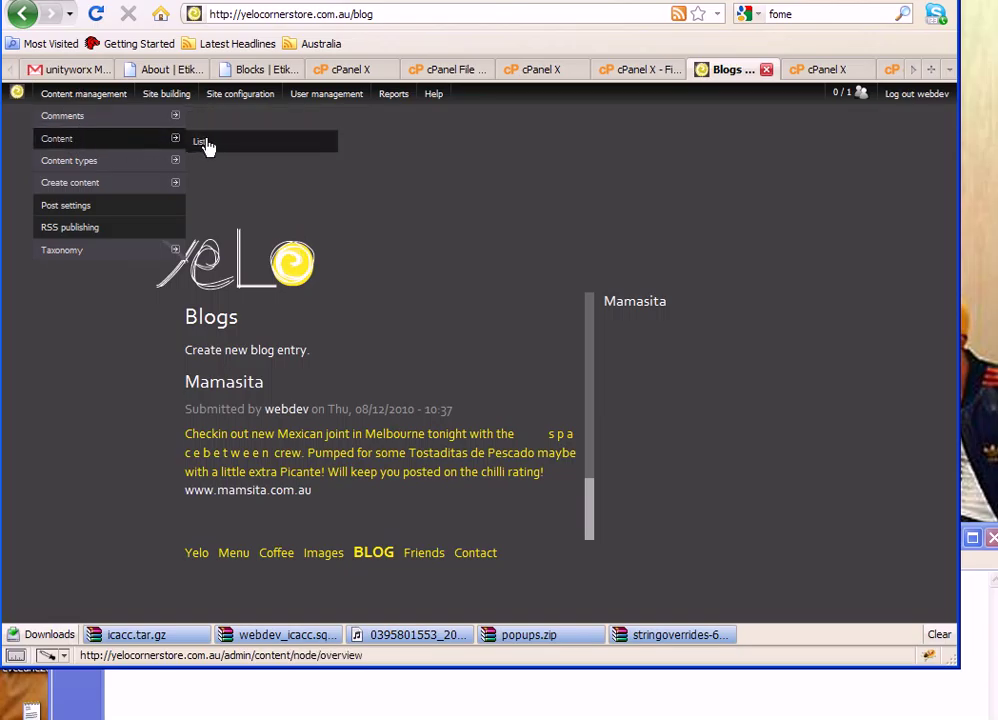
pyautogui.click(204, 143)
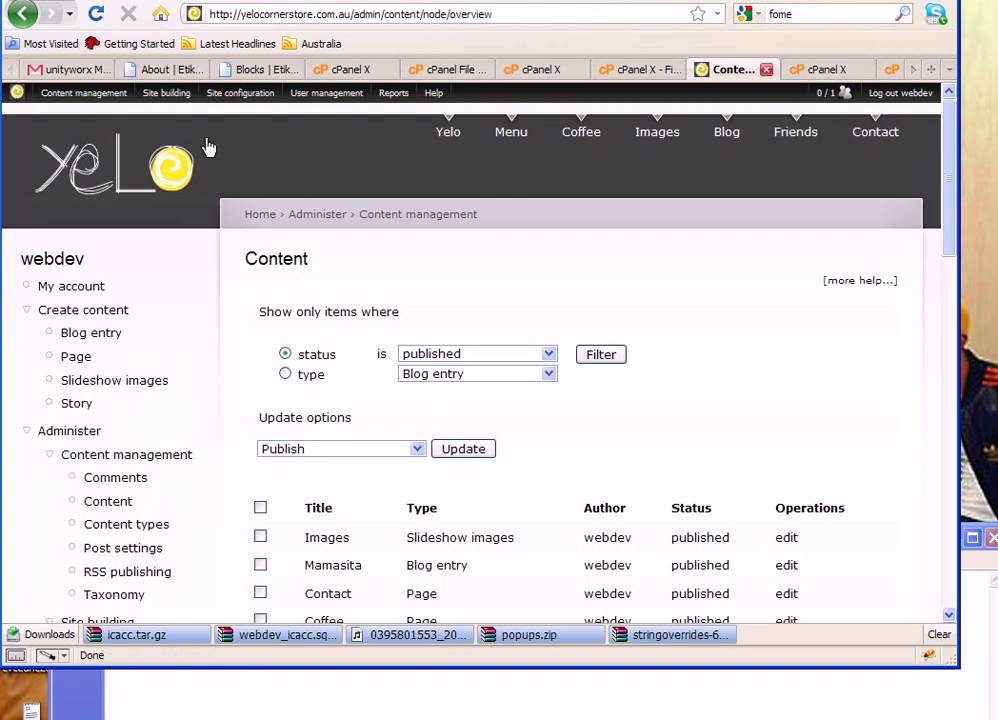
pyautogui.moveTo(948, 195); pyautogui.dragTo(960, 268)
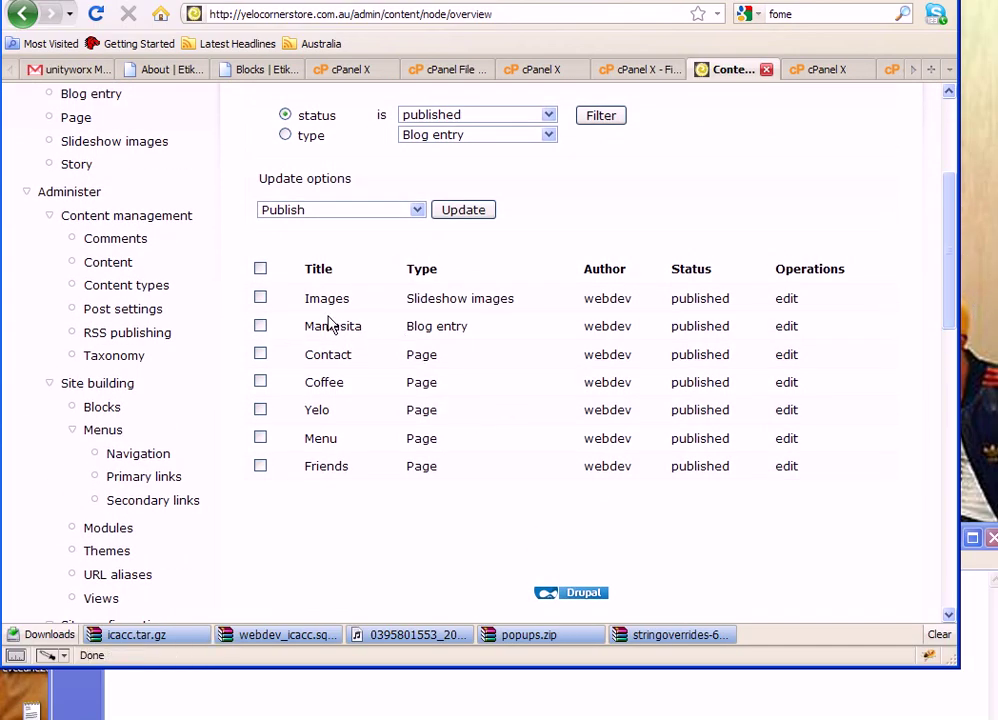
pyautogui.click(786, 328)
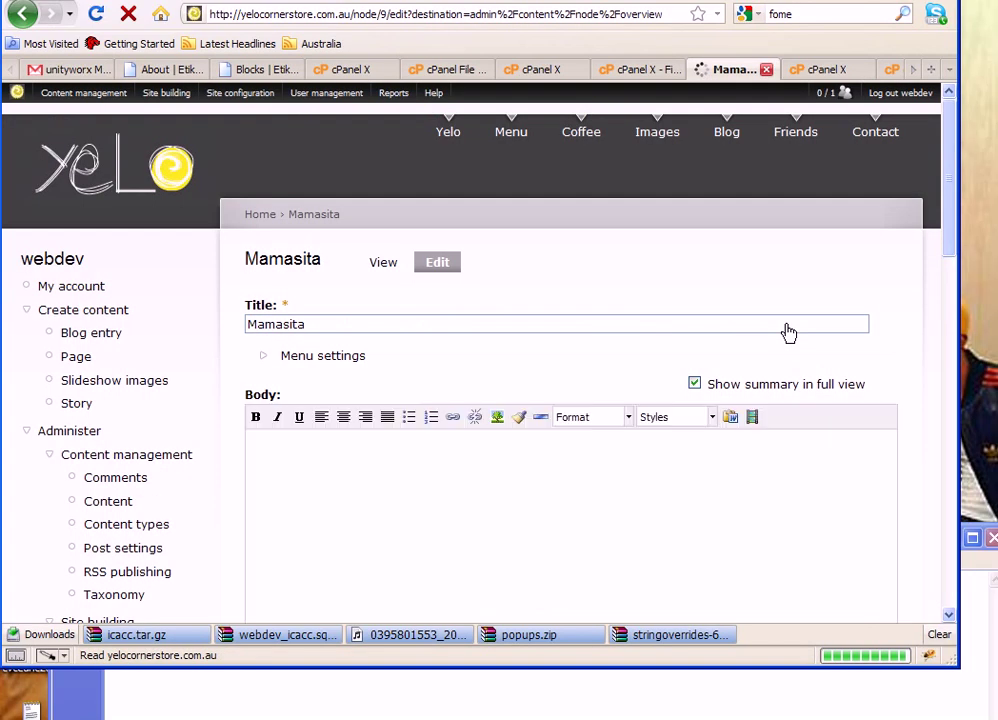
# - Change the Mamasita entry's Authored by field from webdev to admin
pyautogui.moveTo(951, 229); pyautogui.dragTo(990, 402)
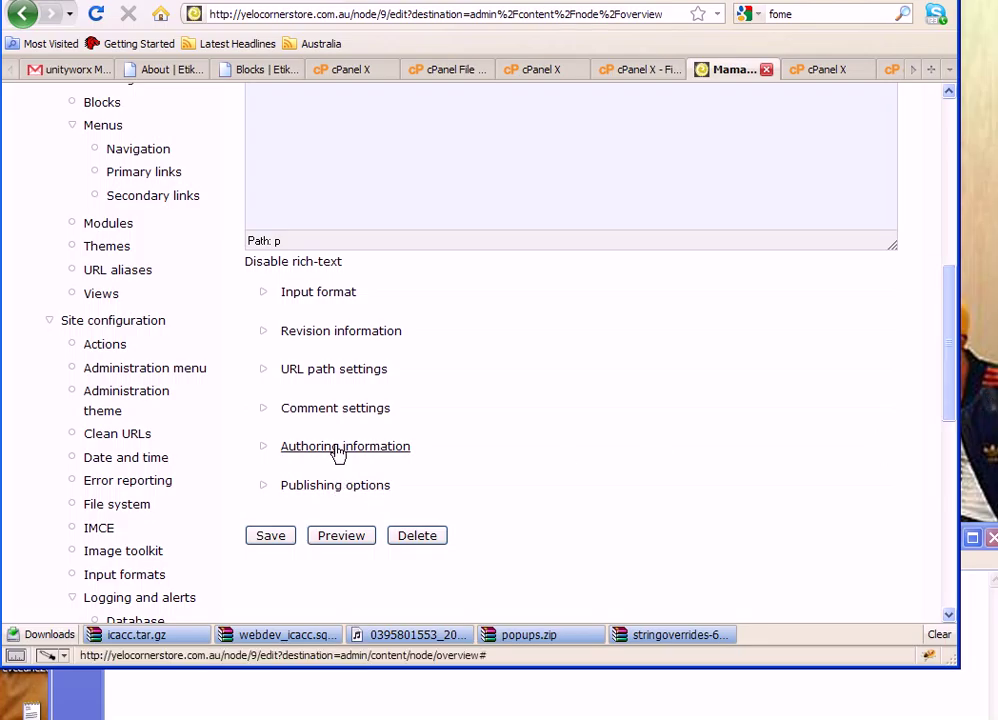
pyautogui.click(338, 448)
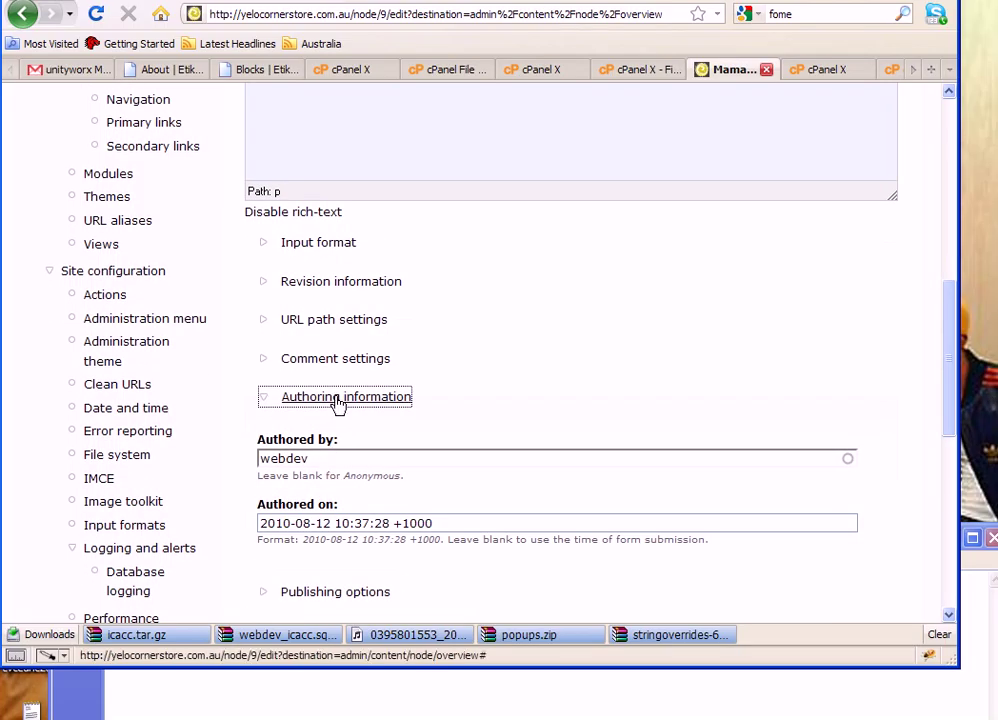
pyautogui.click(338, 398)
pyautogui.click(338, 398)
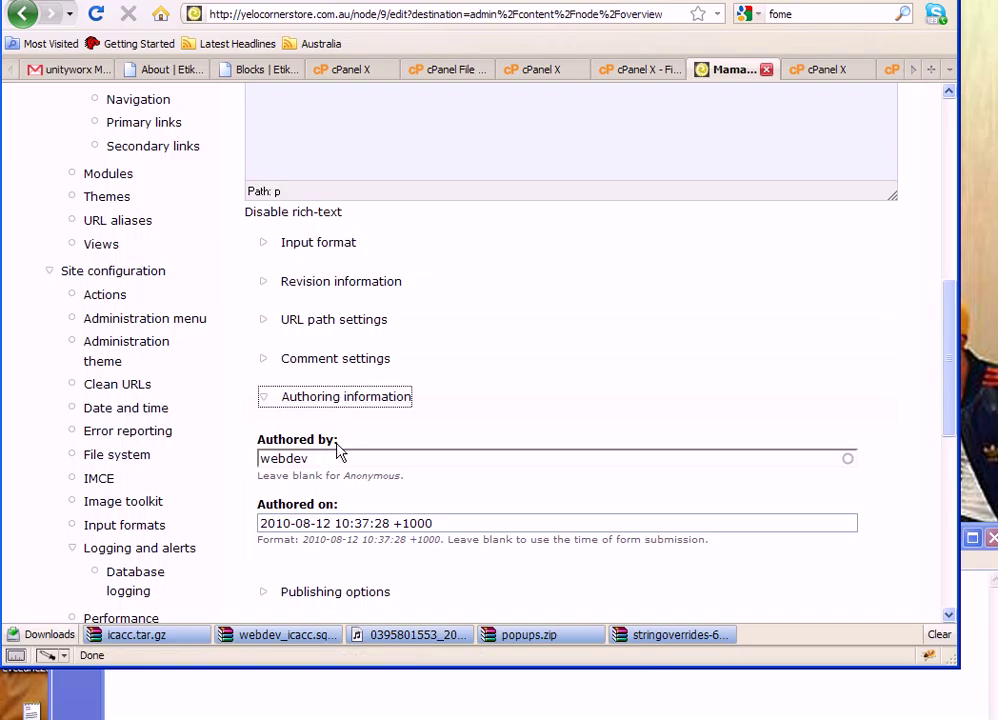
pyautogui.moveTo(339, 460); pyautogui.dragTo(211, 479)
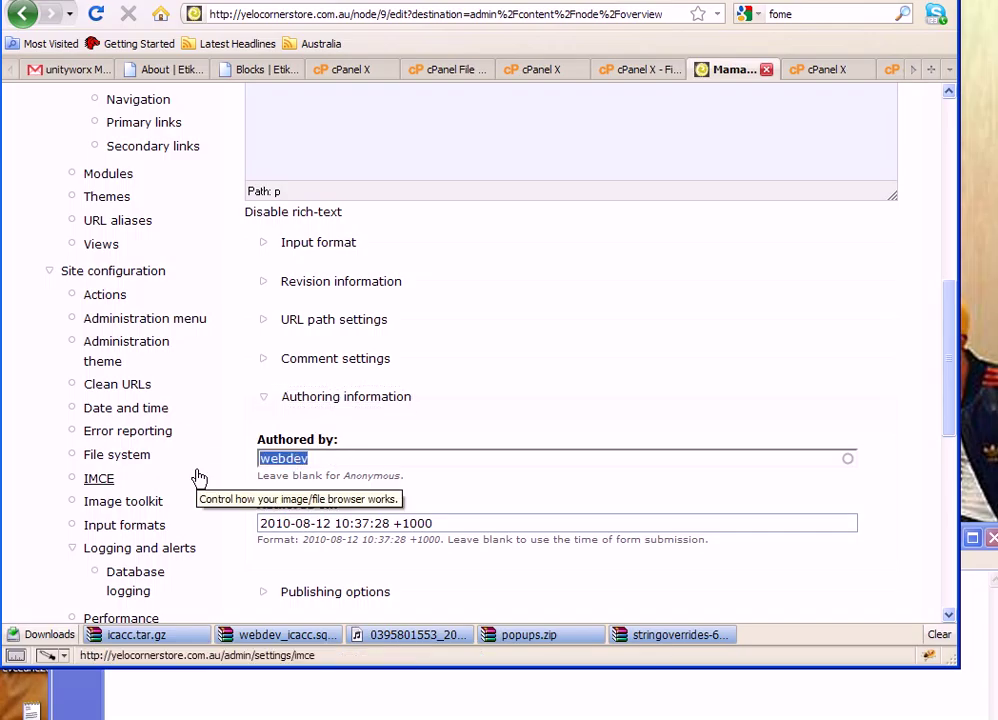
pyautogui.write('admi')
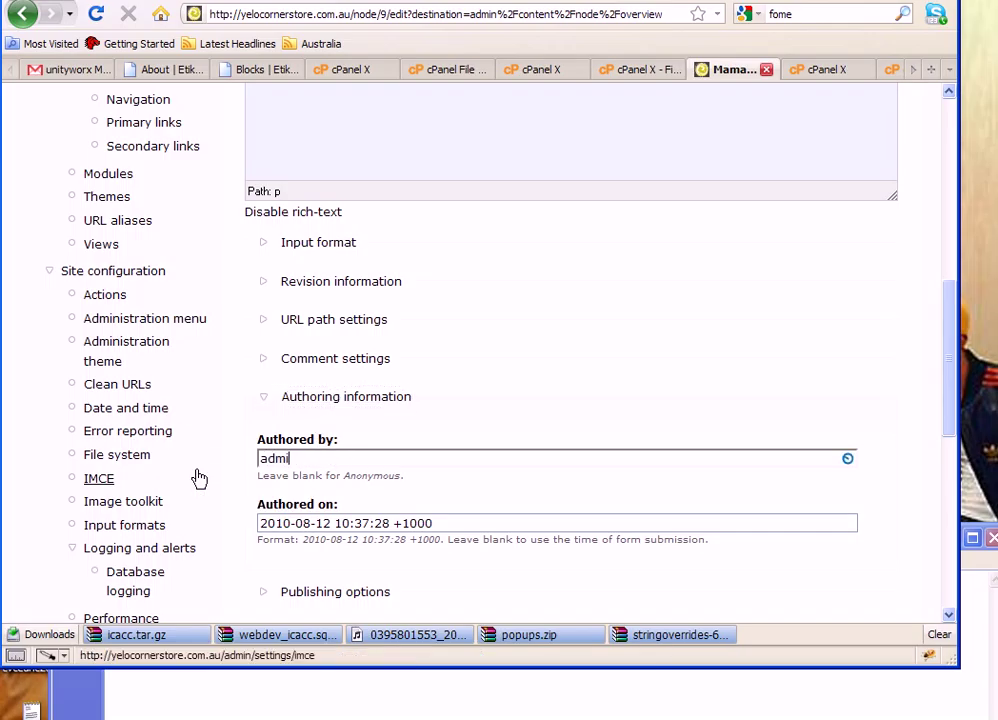
pyautogui.write('n')
pyautogui.click(290, 484)
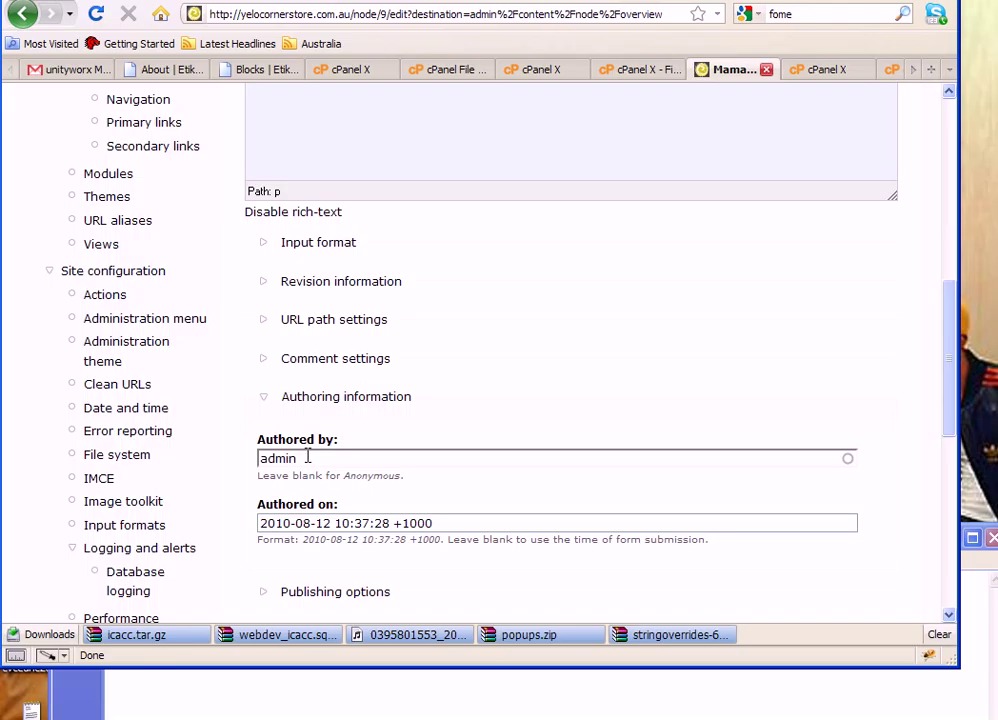
pyautogui.moveTo(308, 456); pyautogui.dragTo(228, 460)
# - Save the Mamasita entry and view the public Blog page
pyautogui.scroll(-5, 395, 545)
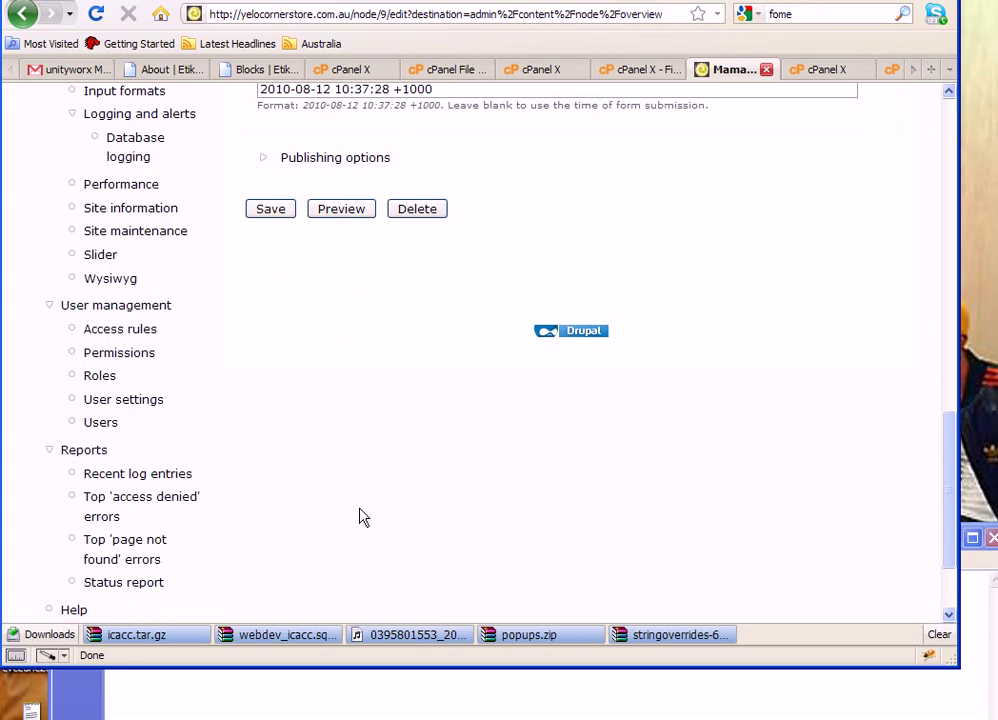
pyautogui.click(271, 214)
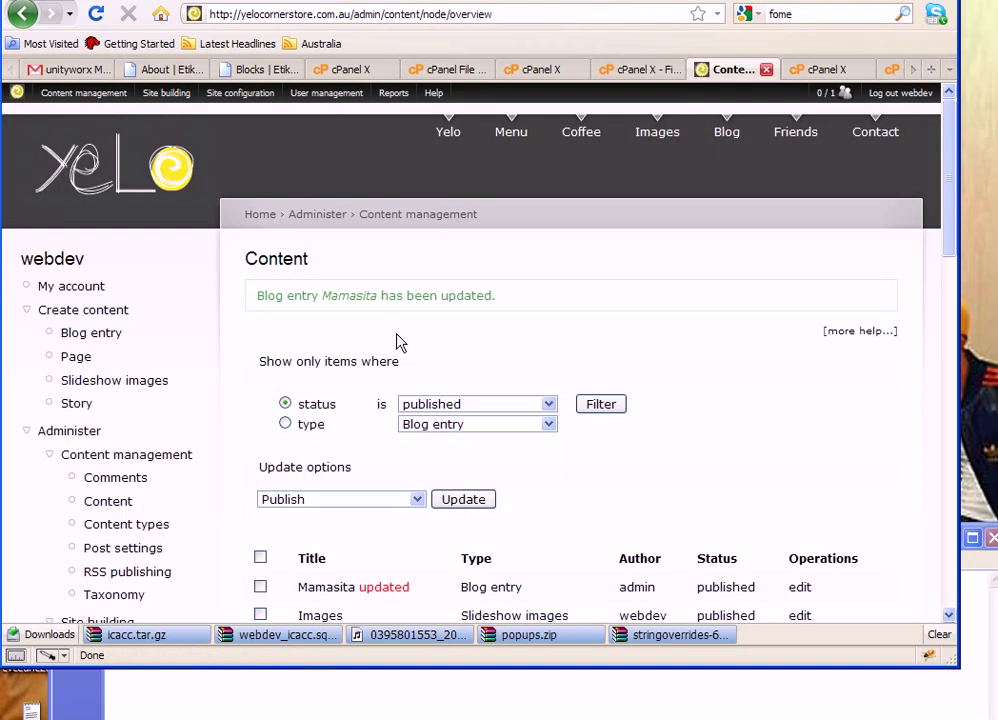
pyautogui.click(726, 135)
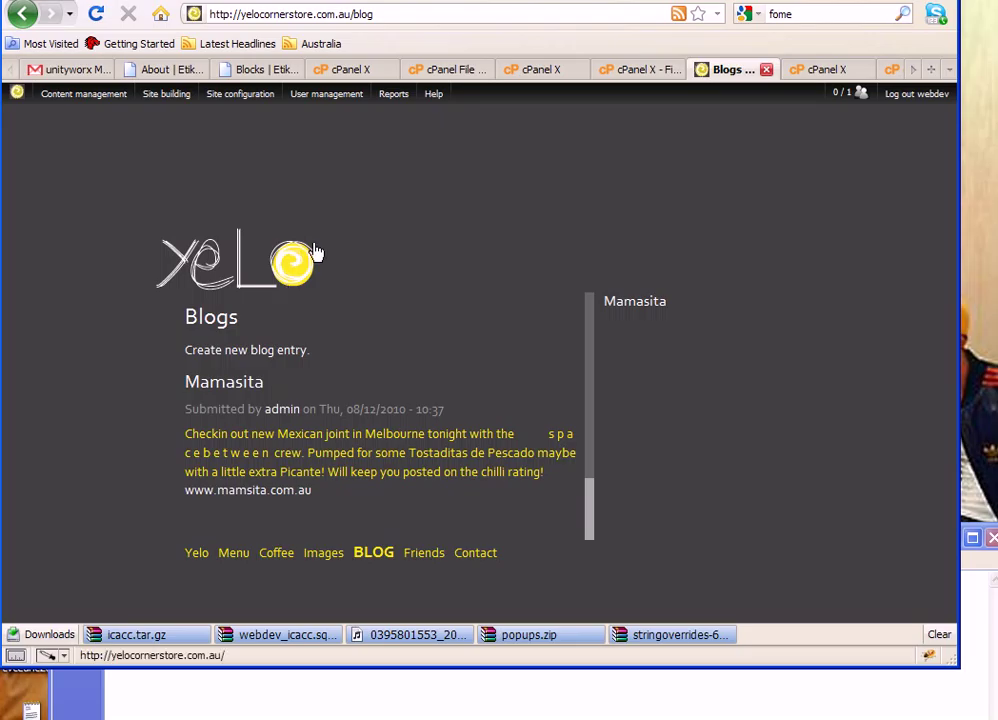
# - Open the Add user form under User management > Users
pyautogui.moveTo(333, 101)
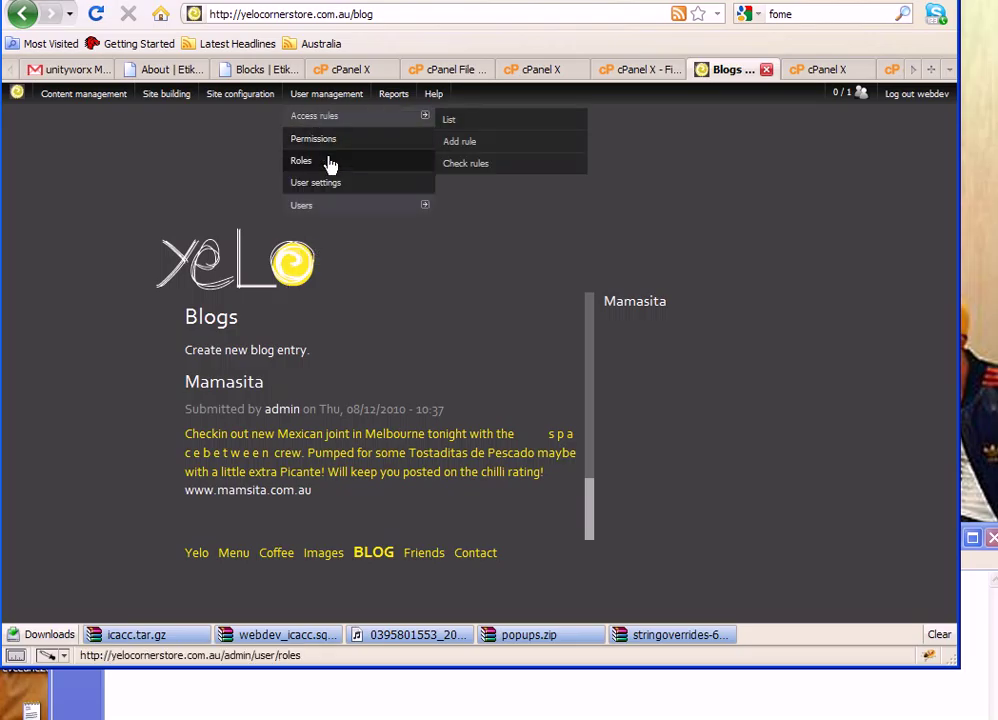
pyautogui.moveTo(344, 207)
pyautogui.click(463, 232)
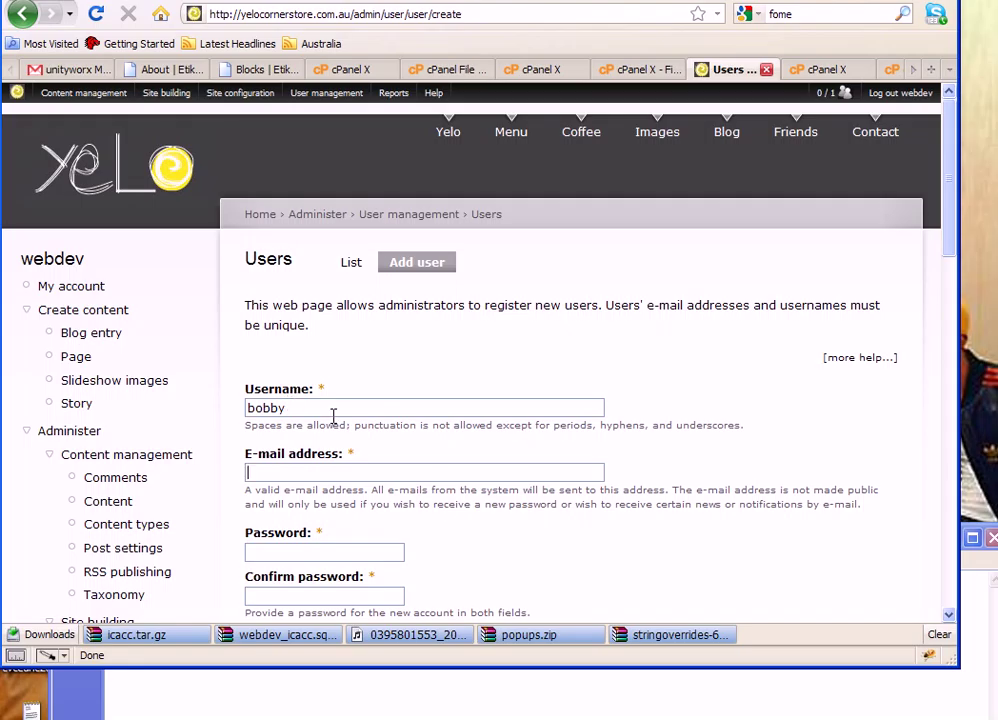
# - Enter the new user's password and tick Notify user of new account
pyautogui.scroll(-2, 323, 492)
pyautogui.click(300, 441)
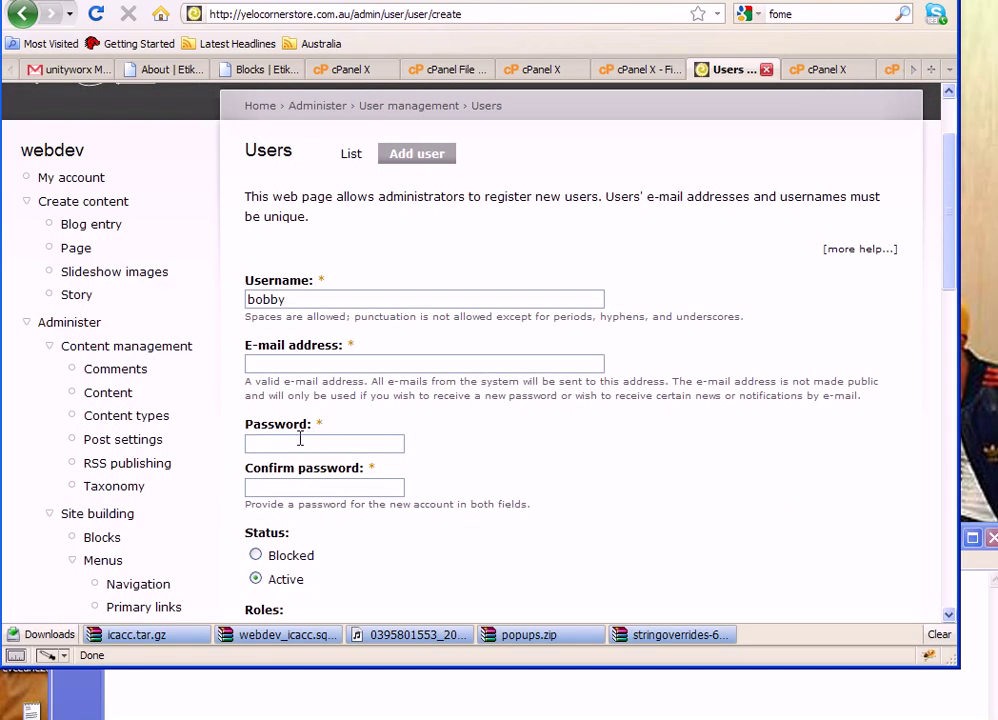
pyautogui.press('Tab')
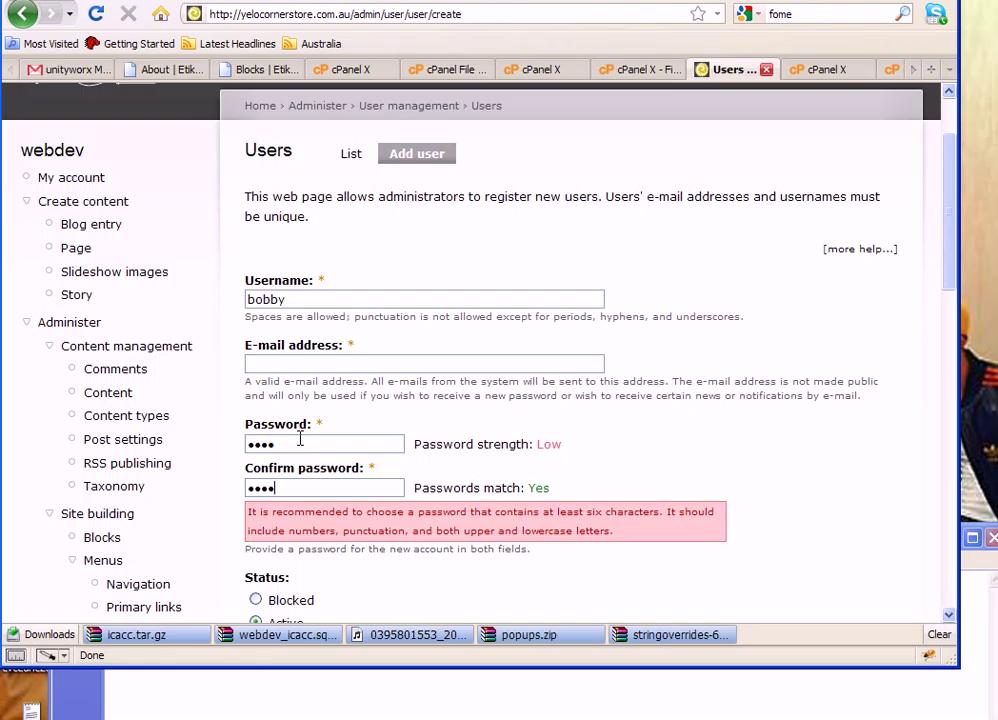
pyautogui.scroll(-4, 385, 461)
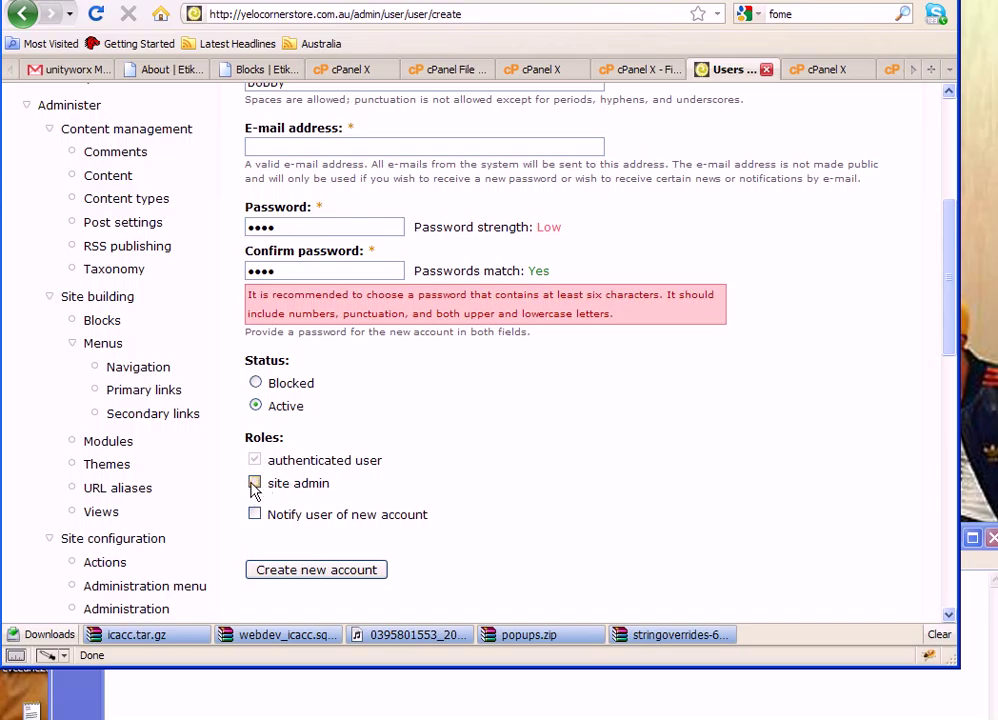
pyautogui.click(254, 514)
# - Create the new user account and return to the Yelo home page
pyautogui.click(303, 580)
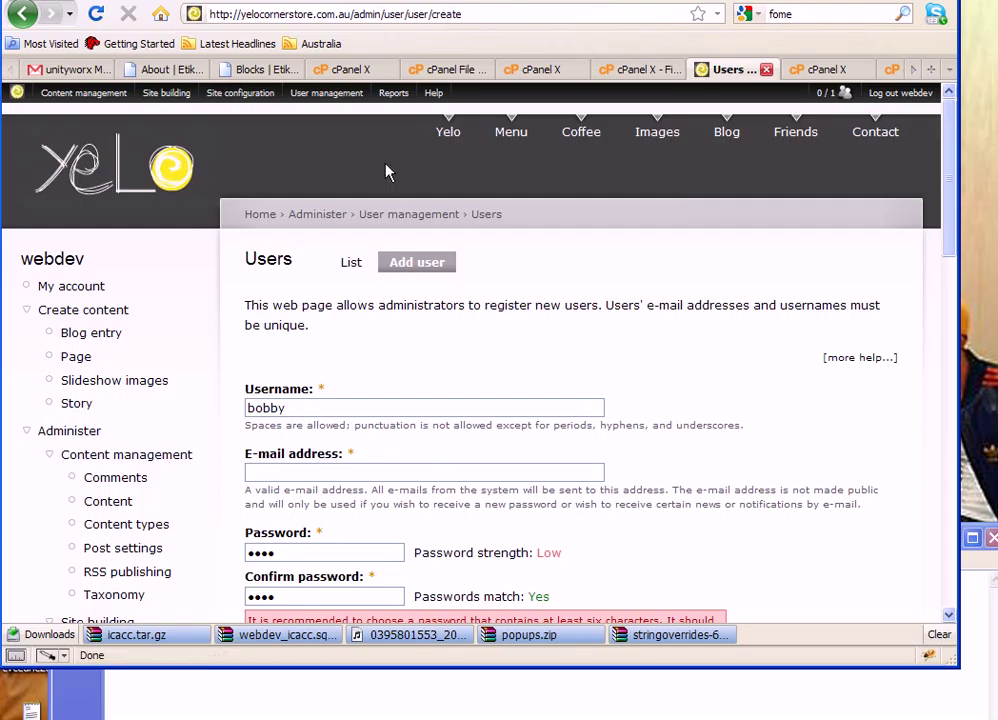
pyautogui.click(121, 176)
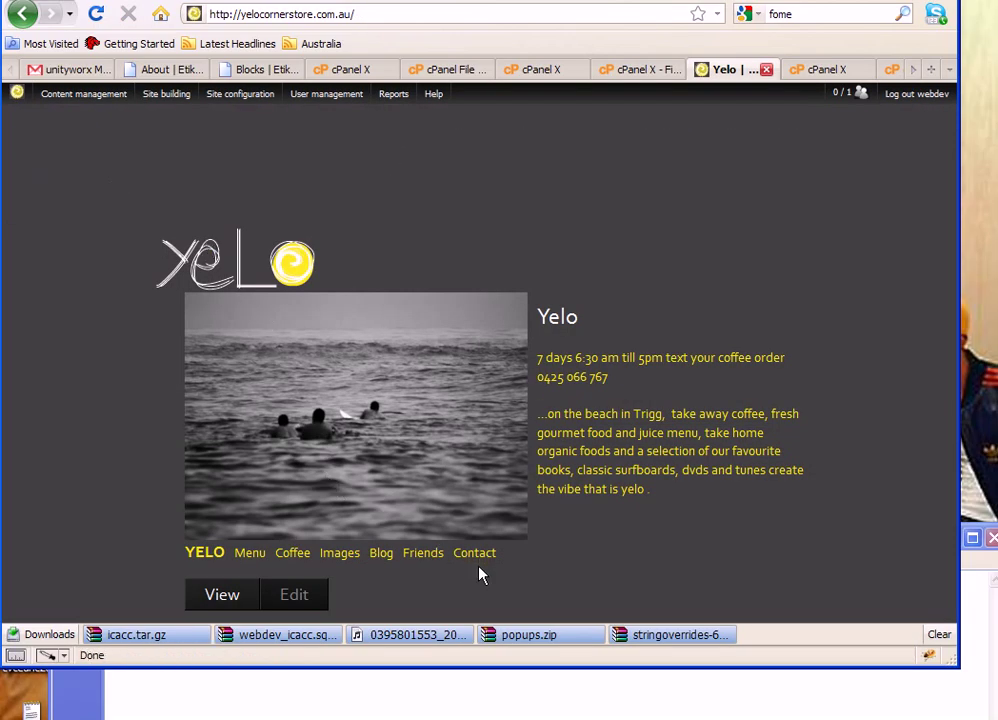
# - Browse the Friends, Blog and Coffee pages, ending on the Images slideshow
pyautogui.click(423, 561)
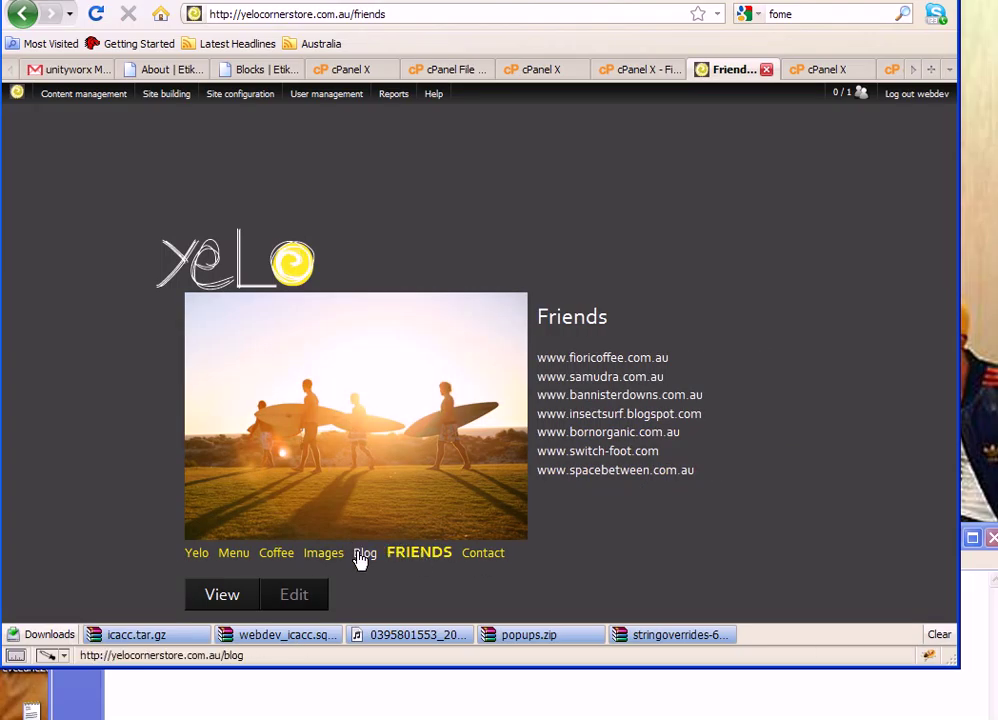
pyautogui.click(363, 560)
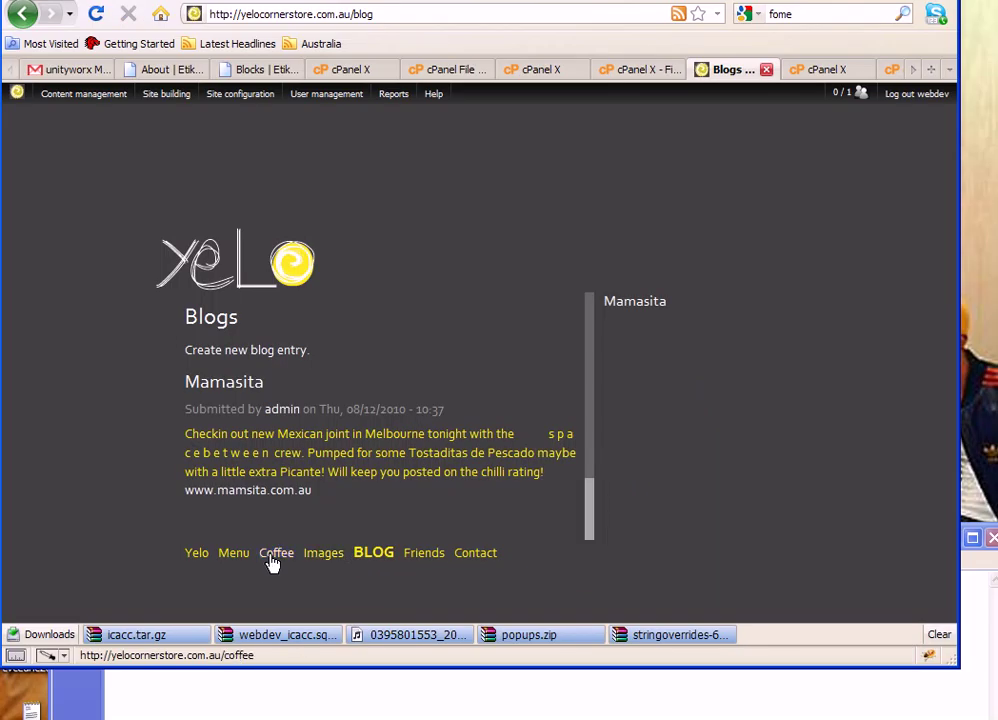
pyautogui.click(276, 556)
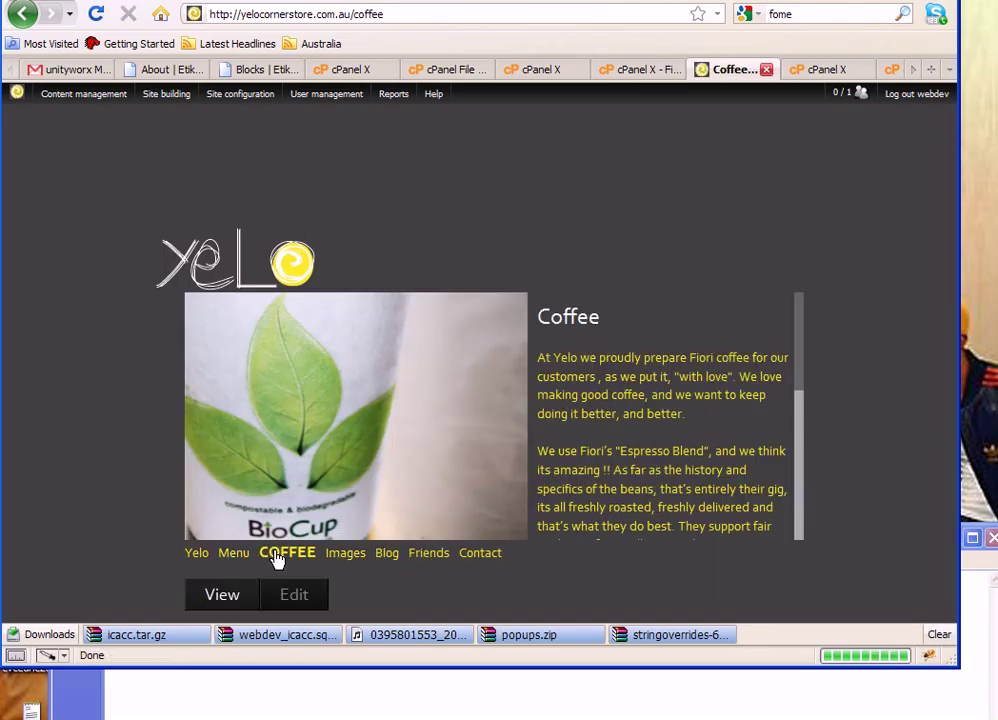
pyautogui.click(342, 557)
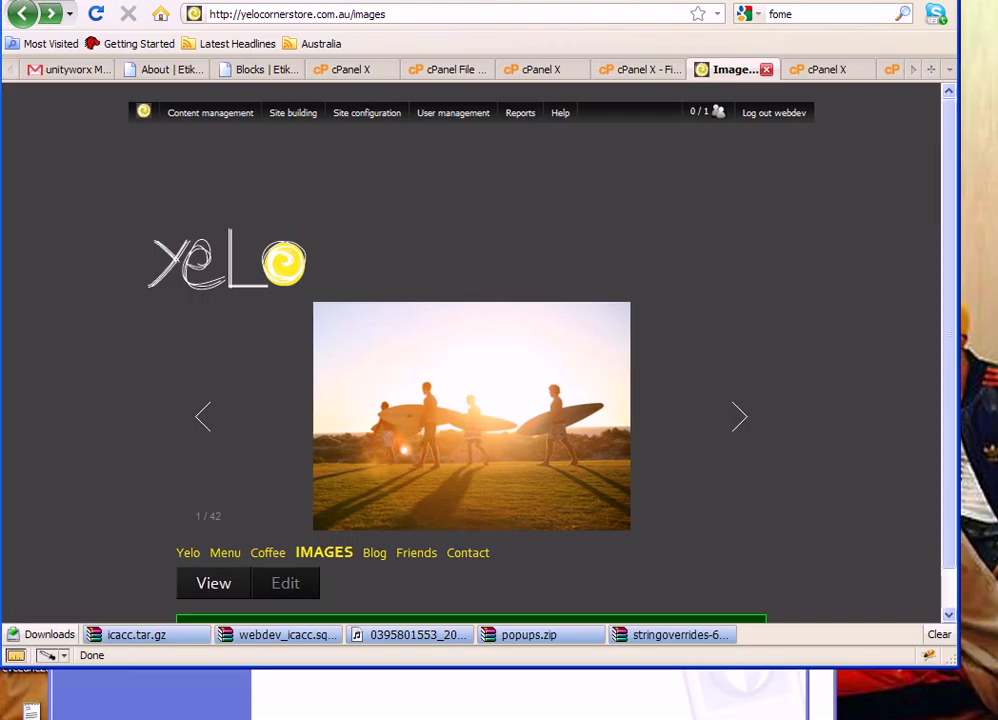
pyautogui.click(260, 564)
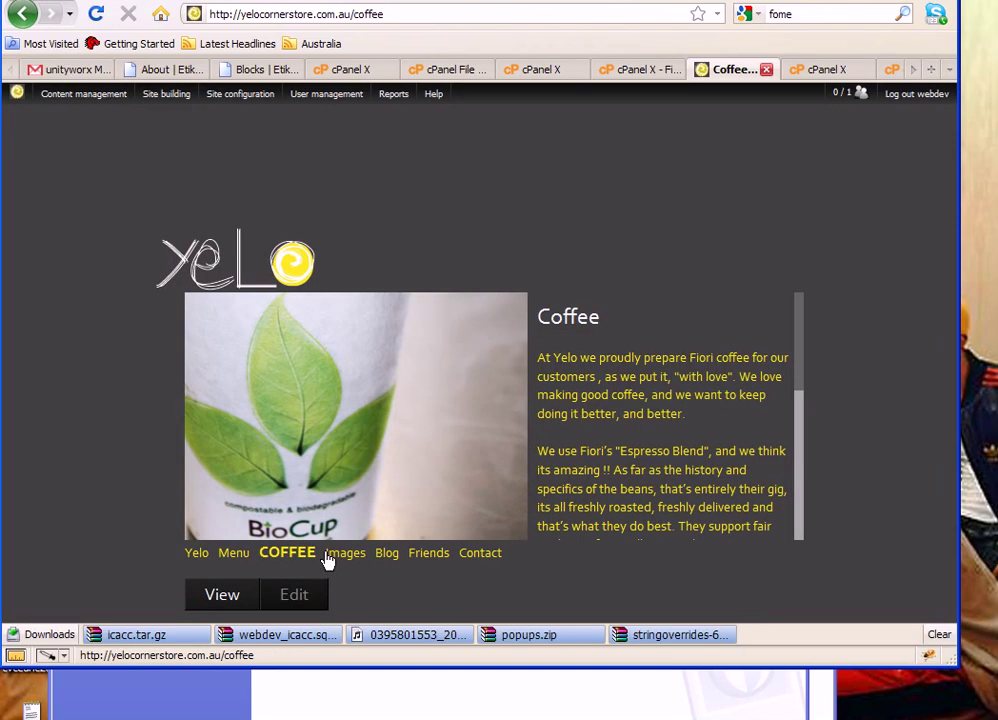
pyautogui.click(352, 559)
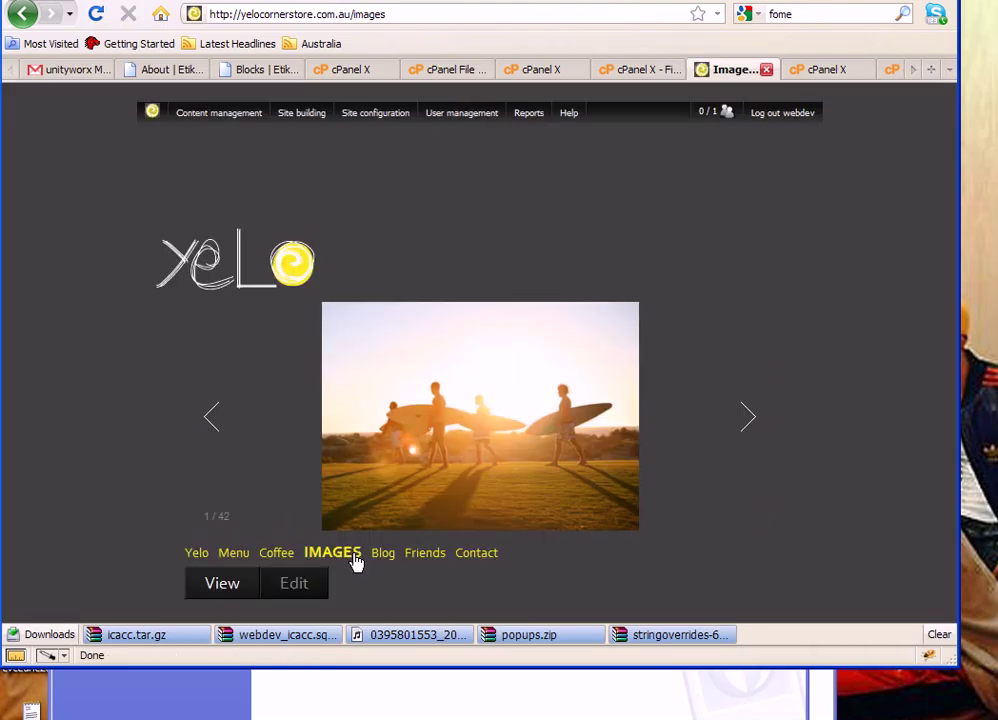
# - Edit the Images page and delete the surfers-on-grass photo from the body's top
pyautogui.click(292, 594)
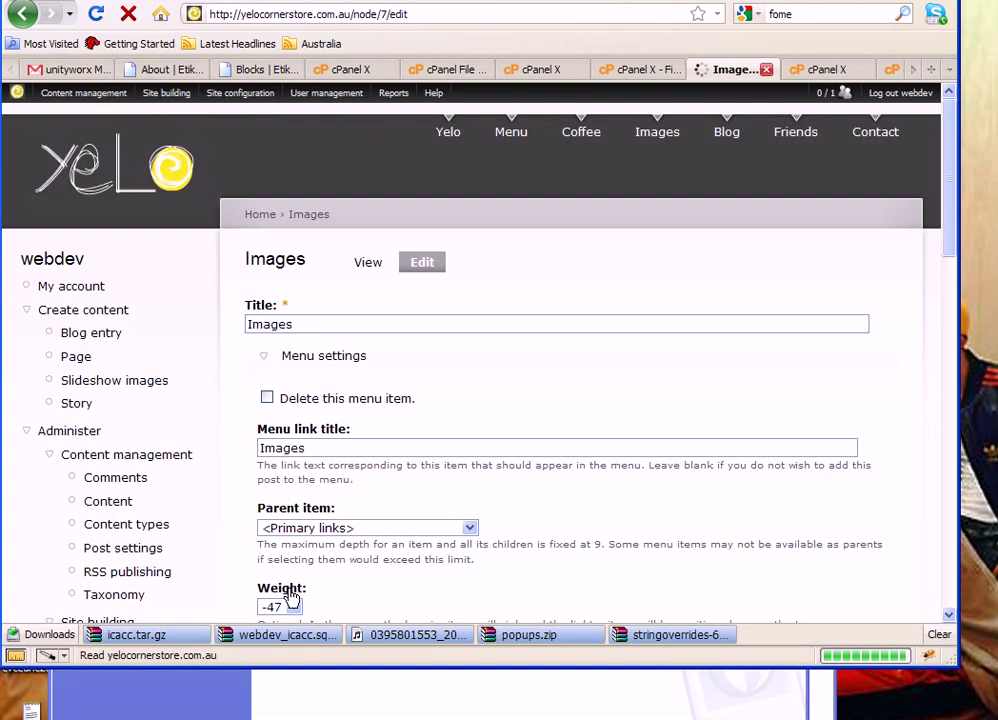
pyautogui.moveTo(955, 213); pyautogui.dragTo(982, 359)
pyautogui.moveTo(896, 258); pyautogui.dragTo(860, 254)
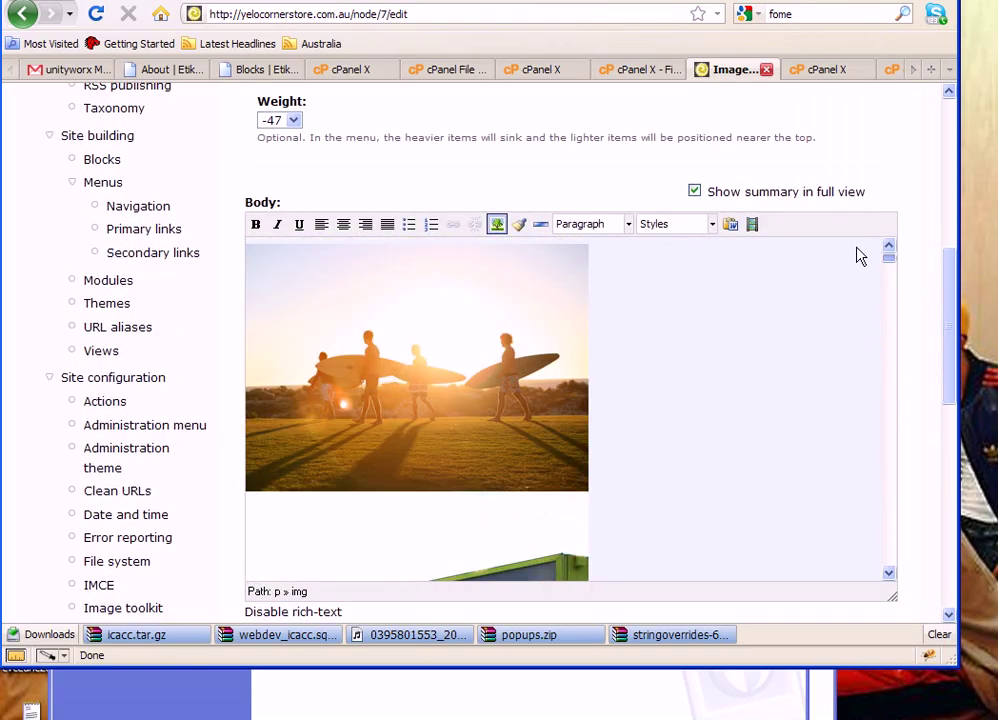
pyautogui.click(388, 367)
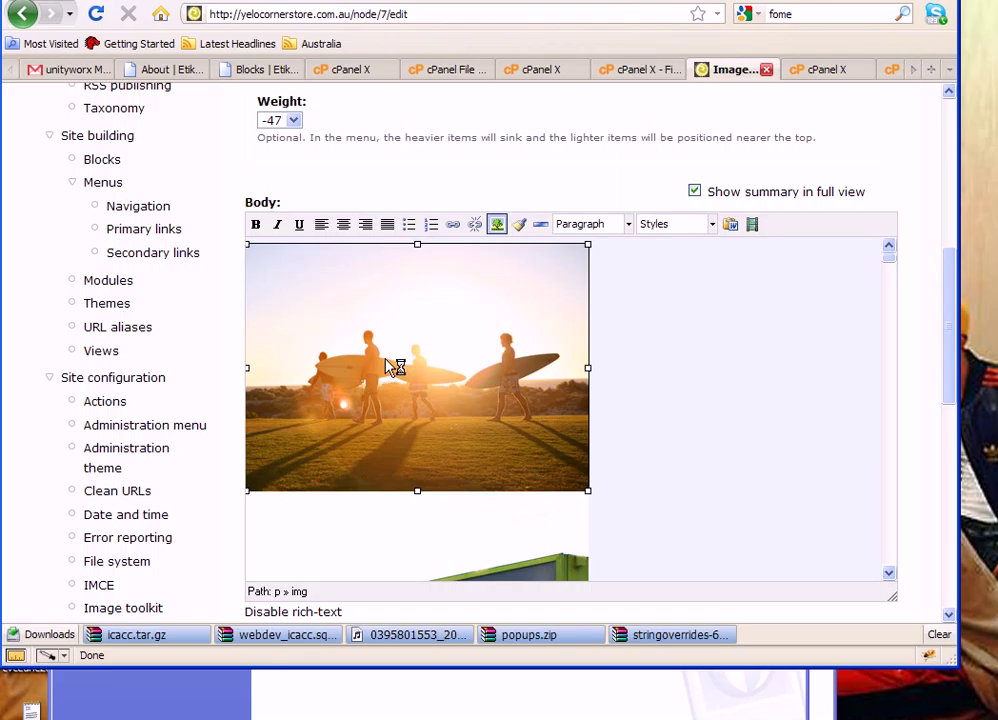
pyautogui.press('Delete')
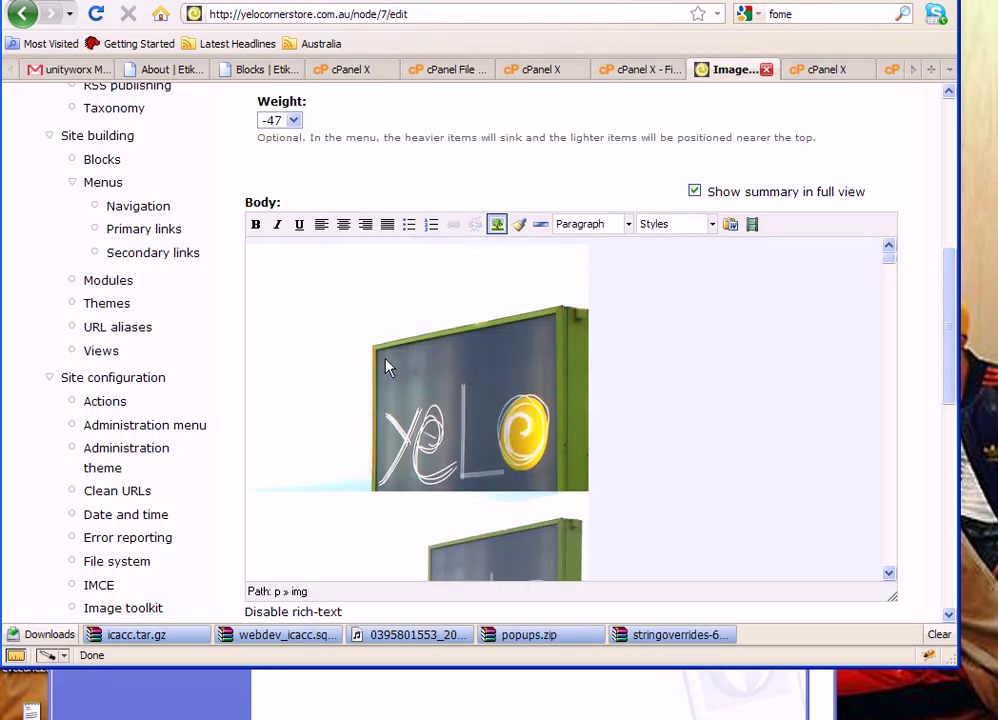
# - Place the caret after the black-and-white surf photo at the end of the body
pyautogui.moveTo(887, 268); pyautogui.dragTo(844, 410)
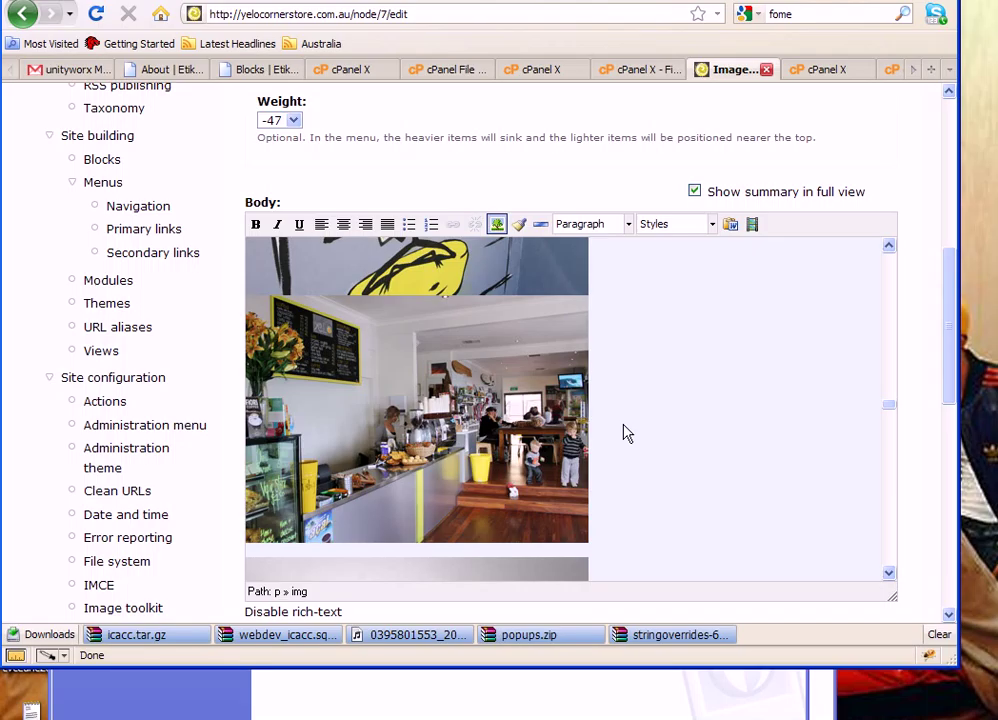
pyautogui.scroll(-5, 627, 432)
pyautogui.scroll(15, 627, 432)
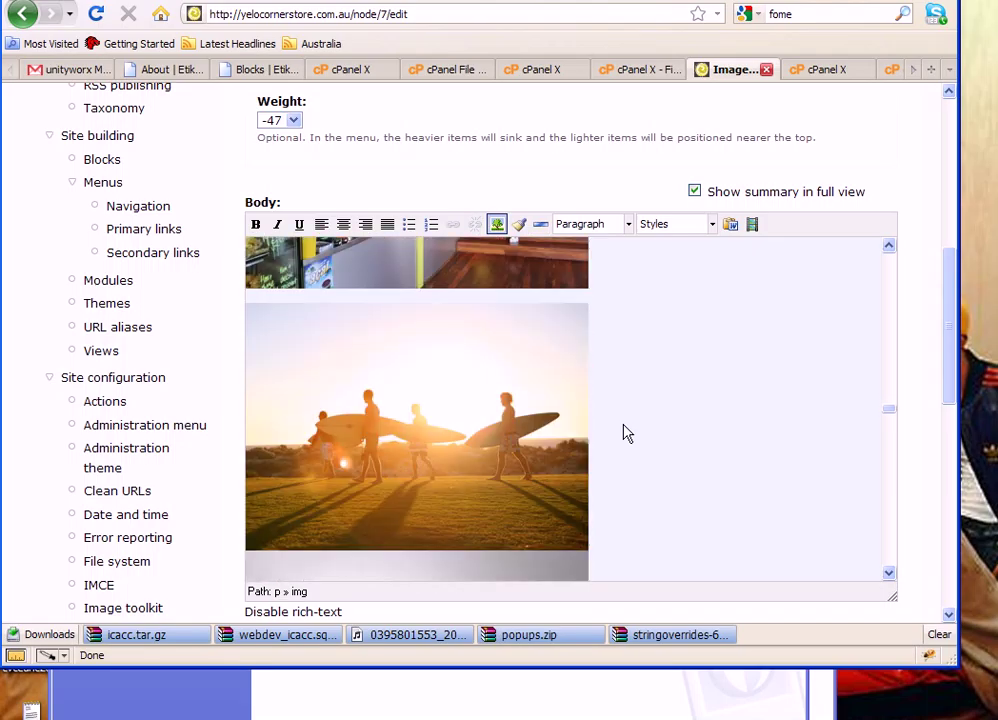
pyautogui.click(473, 366)
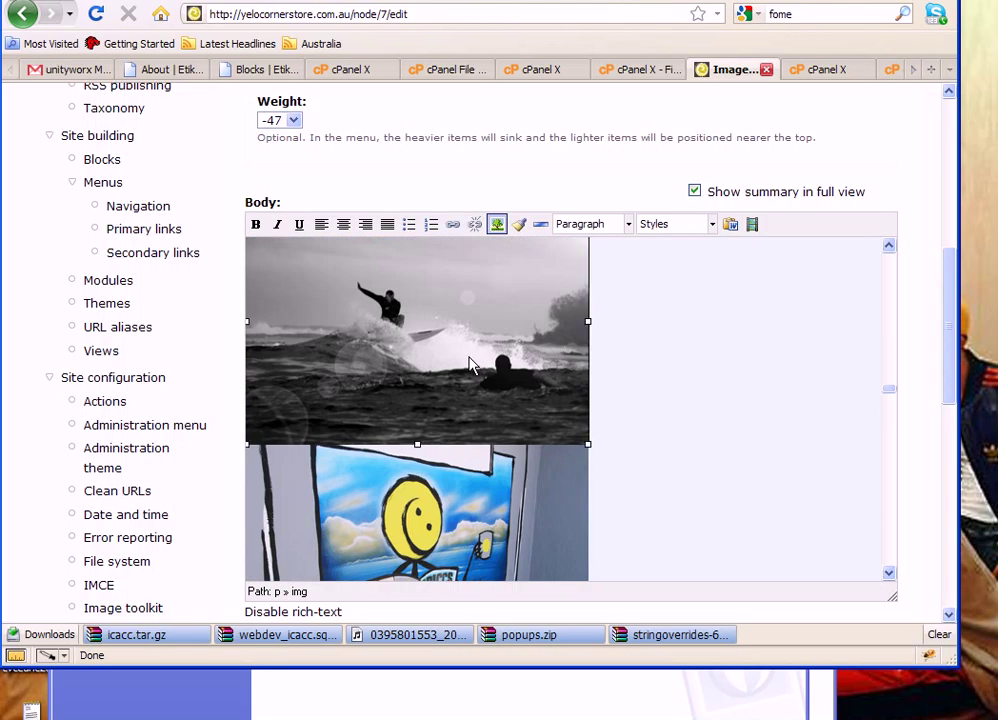
pyautogui.scroll(-3, 473, 366)
pyautogui.scroll(-4, 553, 428)
pyautogui.scroll(-1, 633, 486)
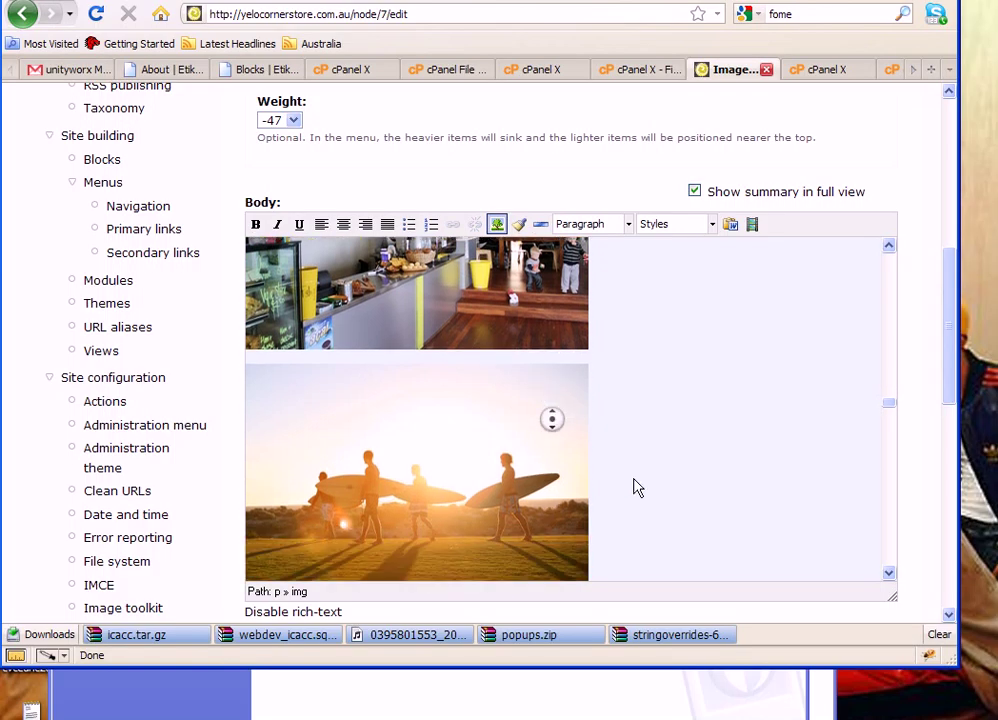
pyautogui.scroll(4, 890, 448)
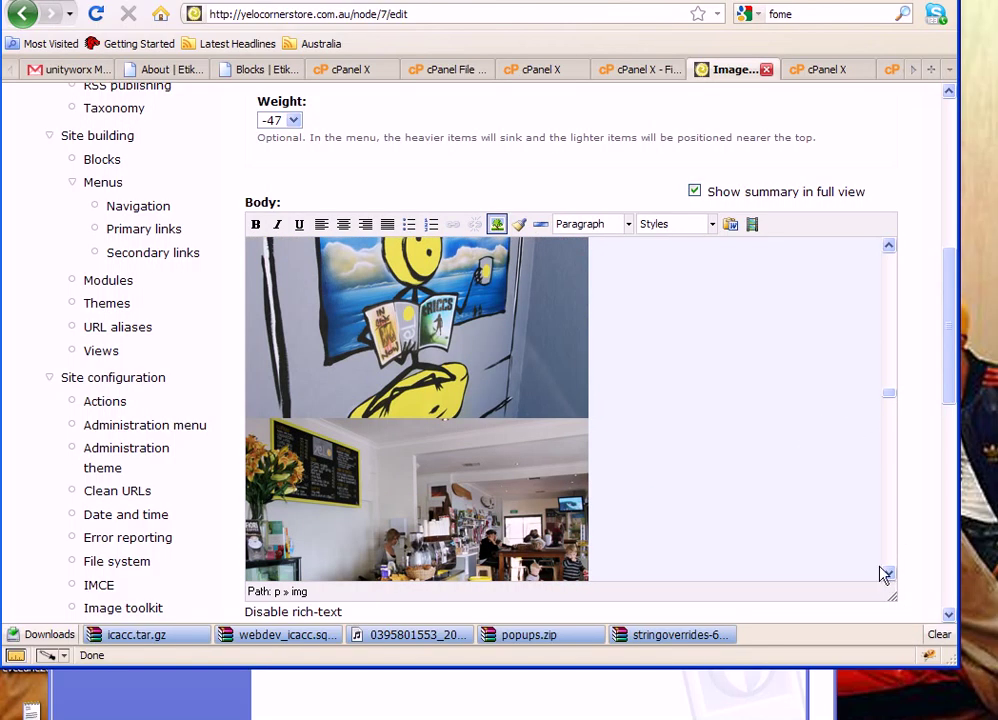
pyautogui.scroll(-6, 880, 414)
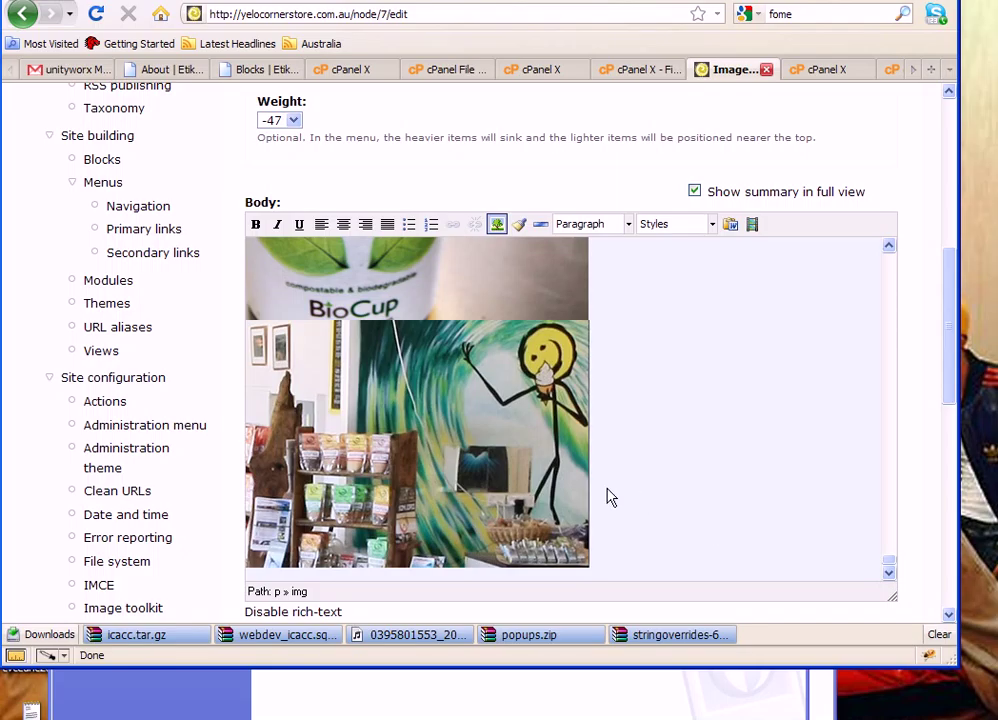
pyautogui.scroll(-3, 608, 497)
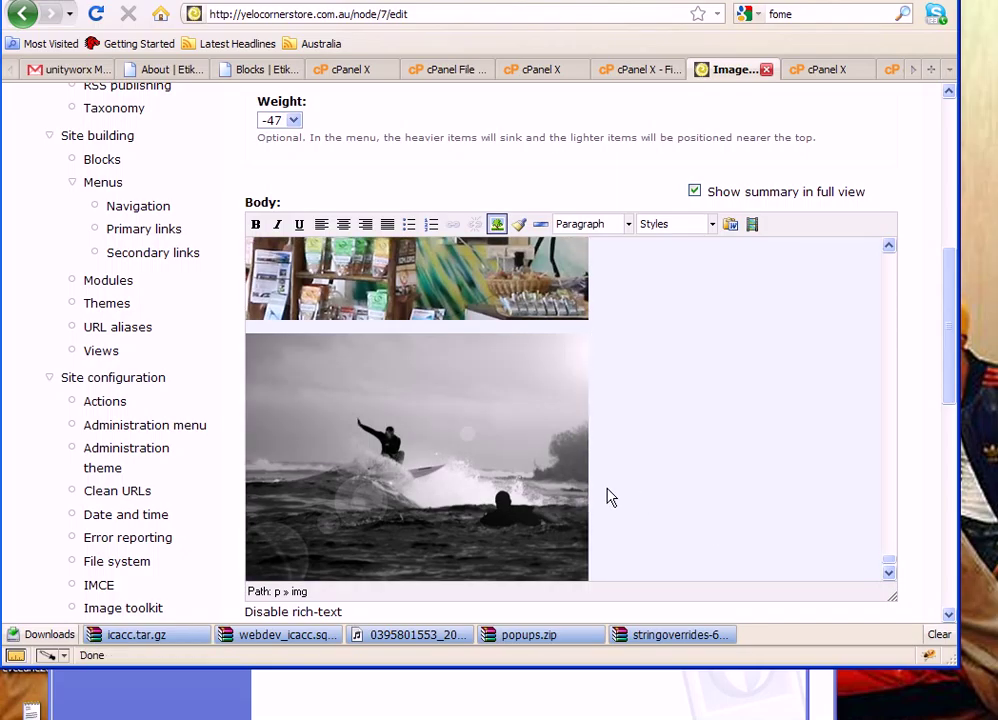
pyautogui.scroll(-1, 608, 497)
pyautogui.click(476, 477)
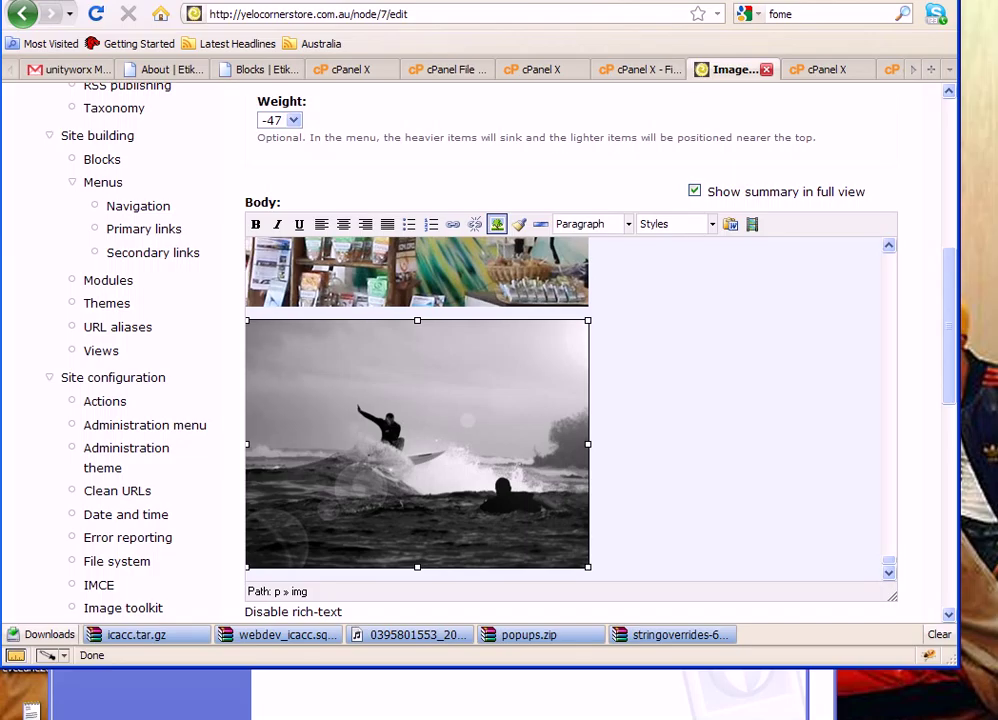
pyautogui.click(595, 537)
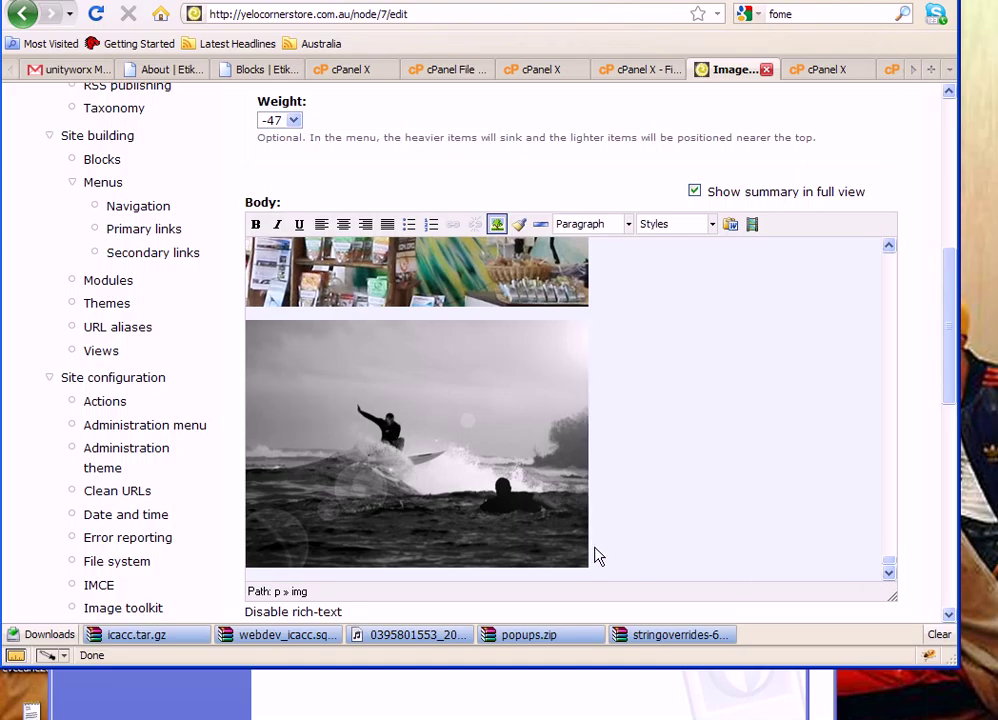
pyautogui.doubleClick(617, 533)
pyautogui.click(607, 523)
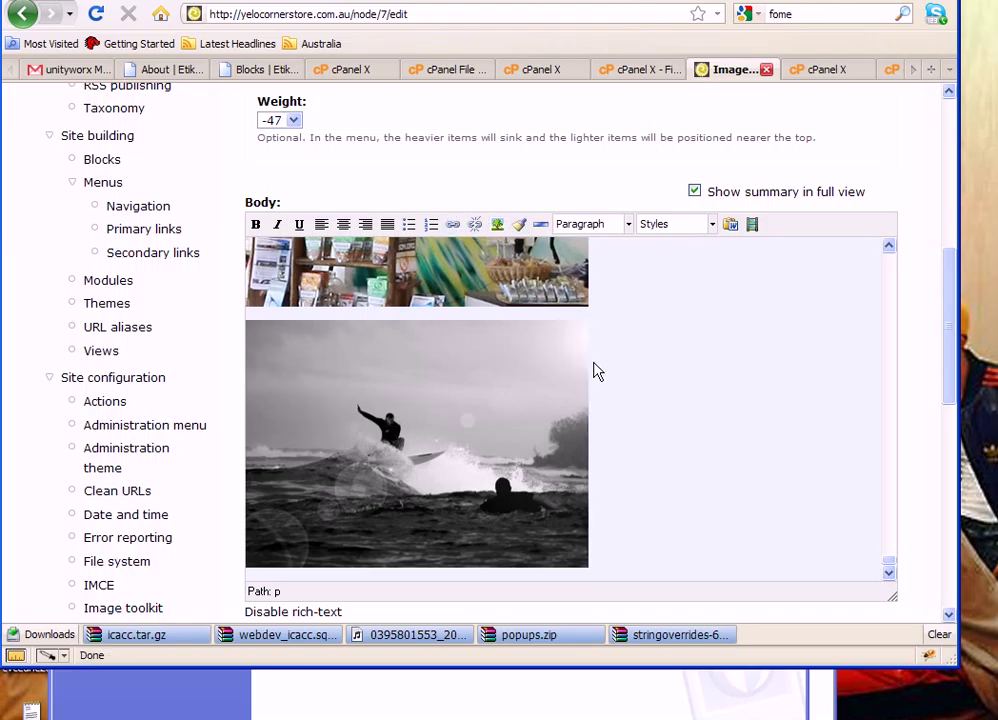
# - Open the image dialog and select coffee01_1.jpg in the IMCE file browser
pyautogui.click(497, 224)
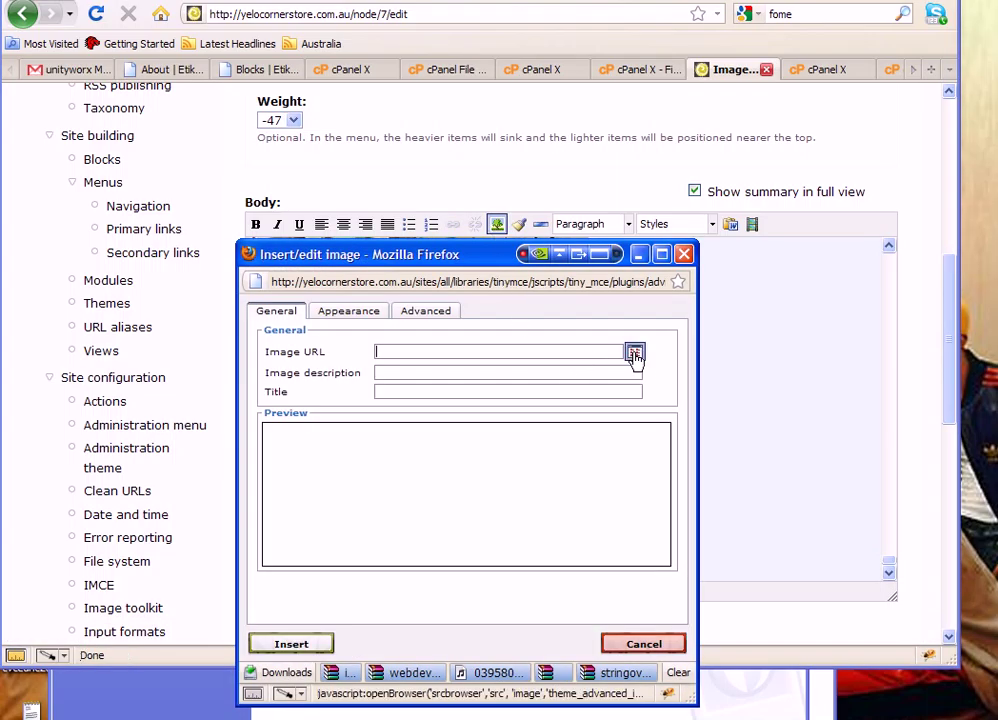
pyautogui.click(635, 355)
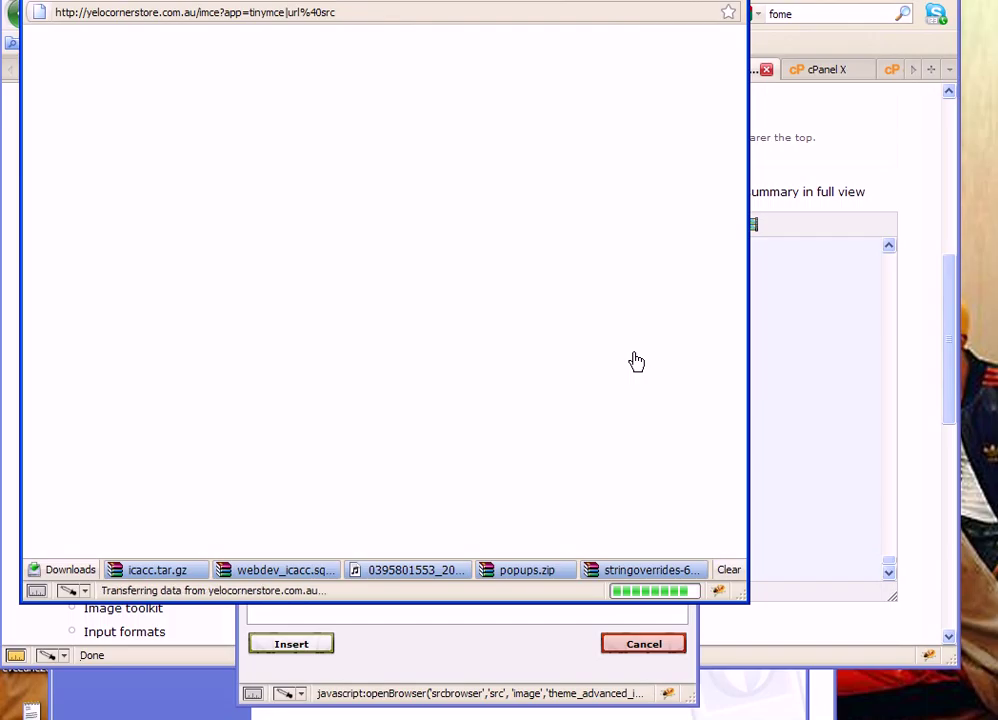
pyautogui.moveTo(735, 181); pyautogui.dragTo(207, 189)
pyautogui.click(205, 171)
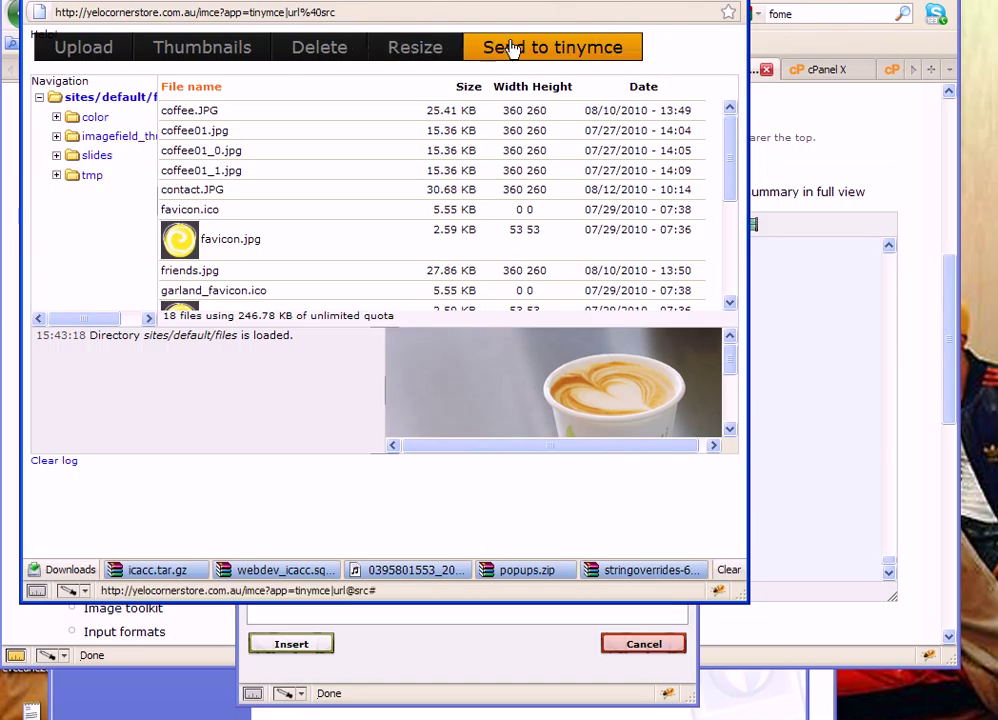
# - Send coffee01_1.jpg to the image dialog and insert it into the body
pyautogui.click(95, 50)
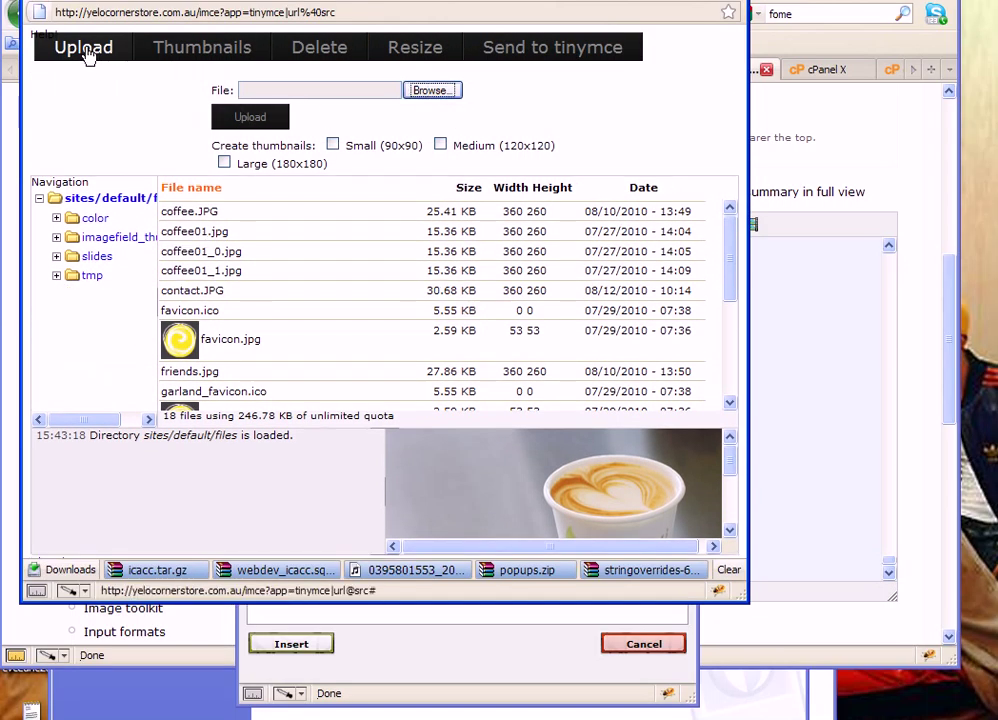
pyautogui.click(440, 90)
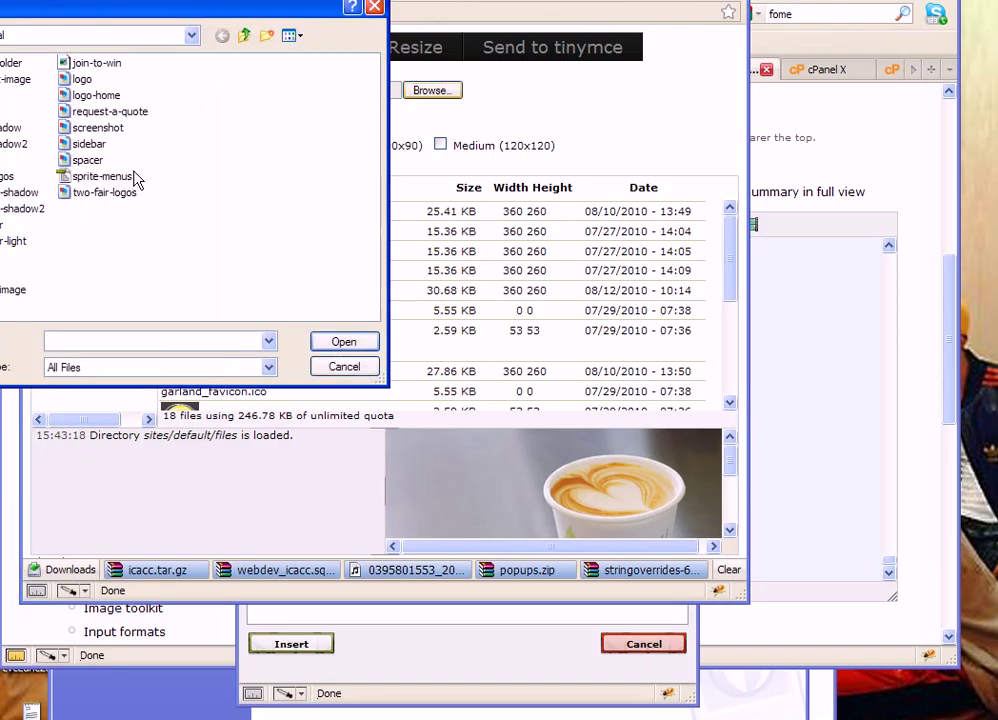
pyautogui.click(343, 368)
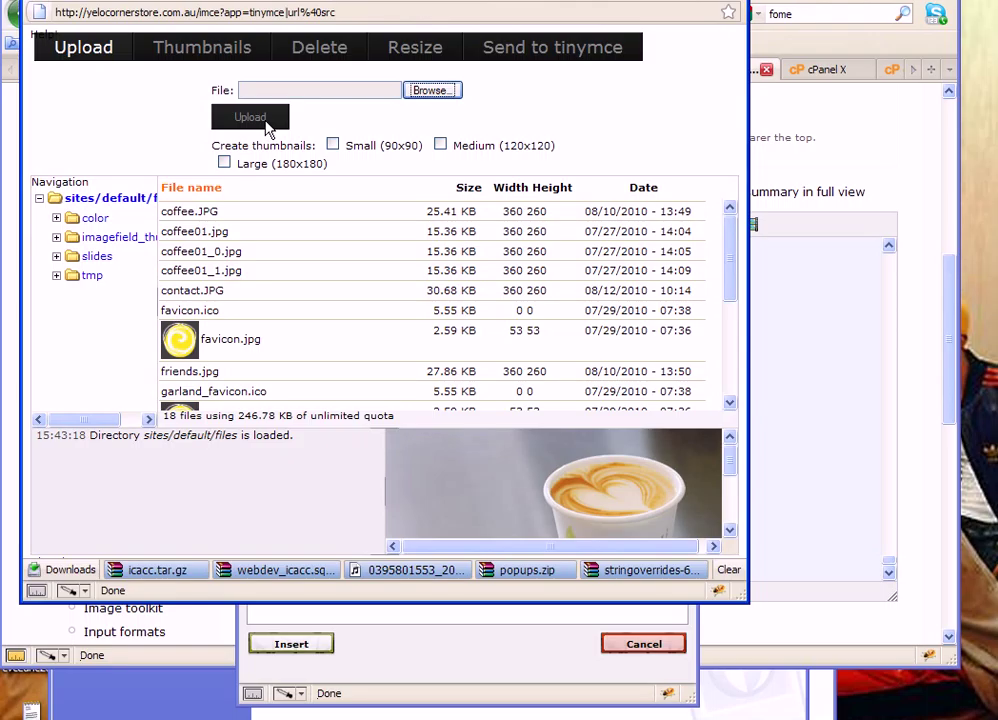
pyautogui.moveTo(731, 281); pyautogui.dragTo(708, 312)
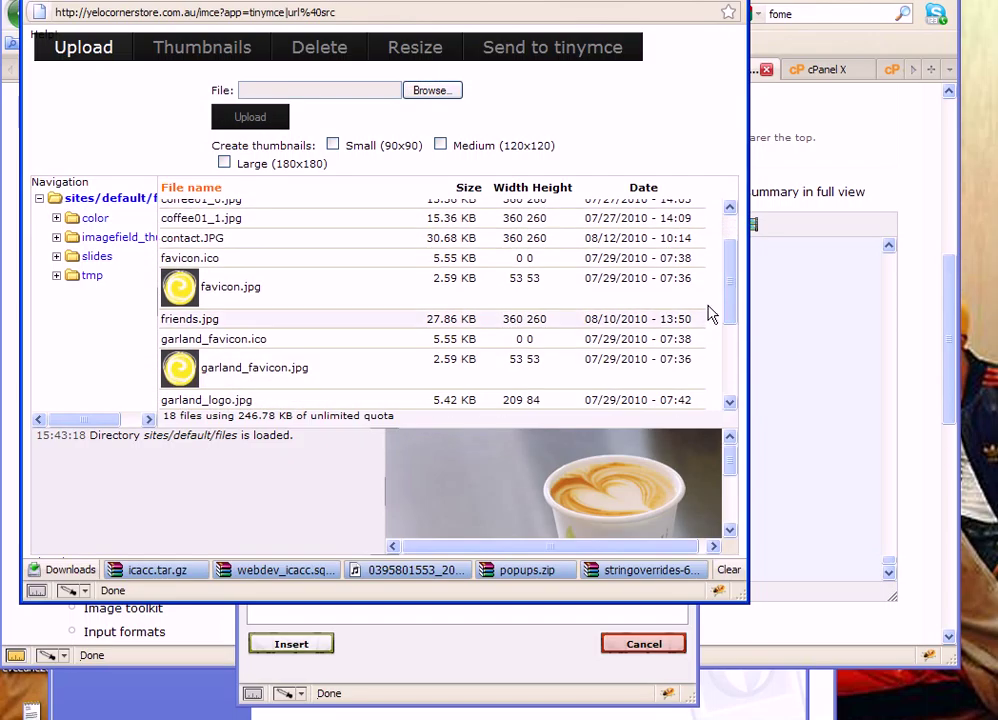
pyautogui.click(570, 503)
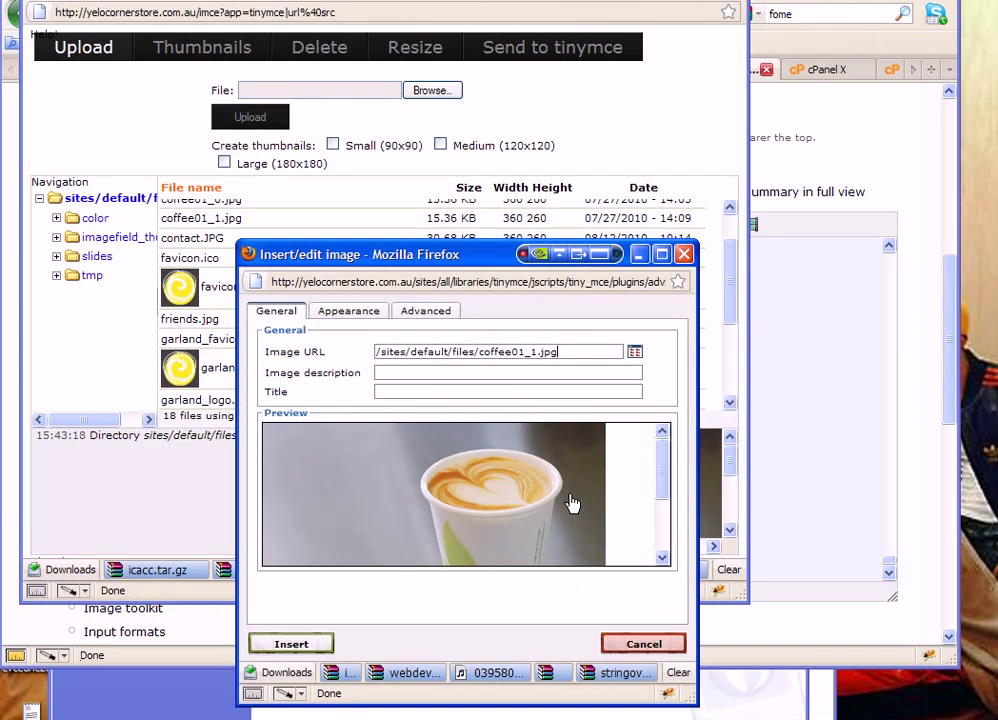
pyautogui.click(313, 642)
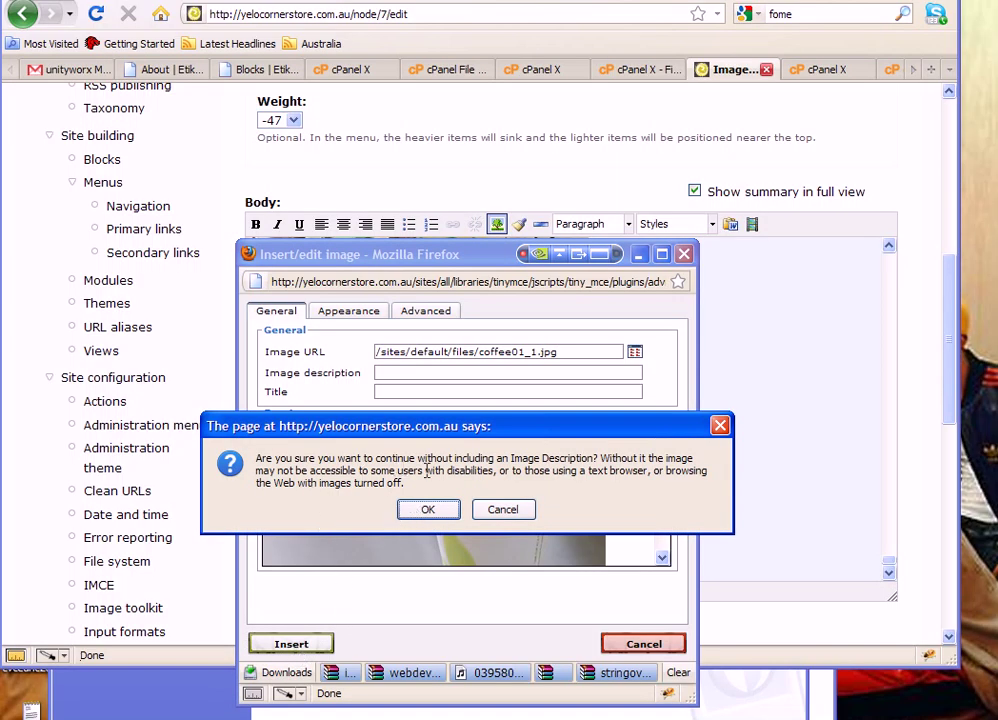
# - Accept inserting the coffee image without a description and save the Images page
pyautogui.click(428, 509)
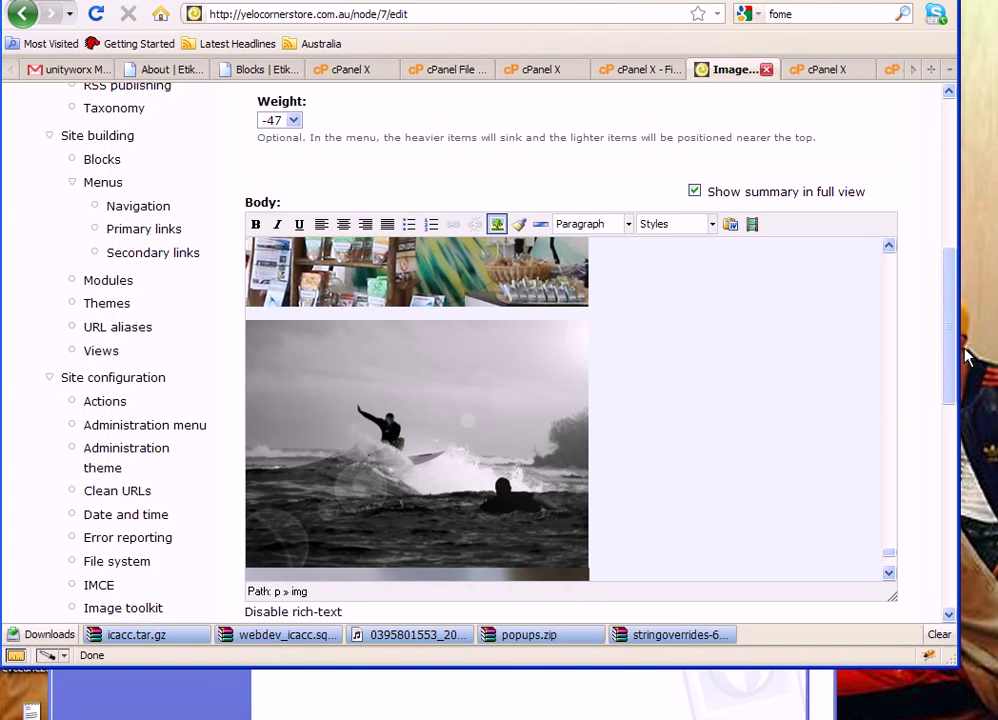
pyautogui.click(889, 574)
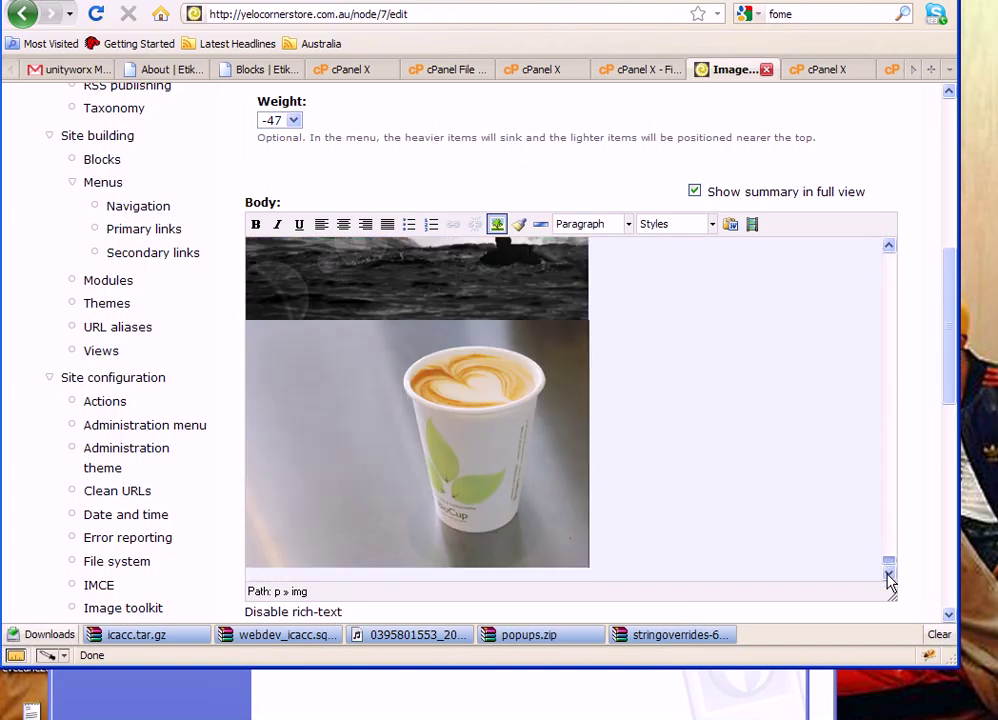
pyautogui.click(506, 448)
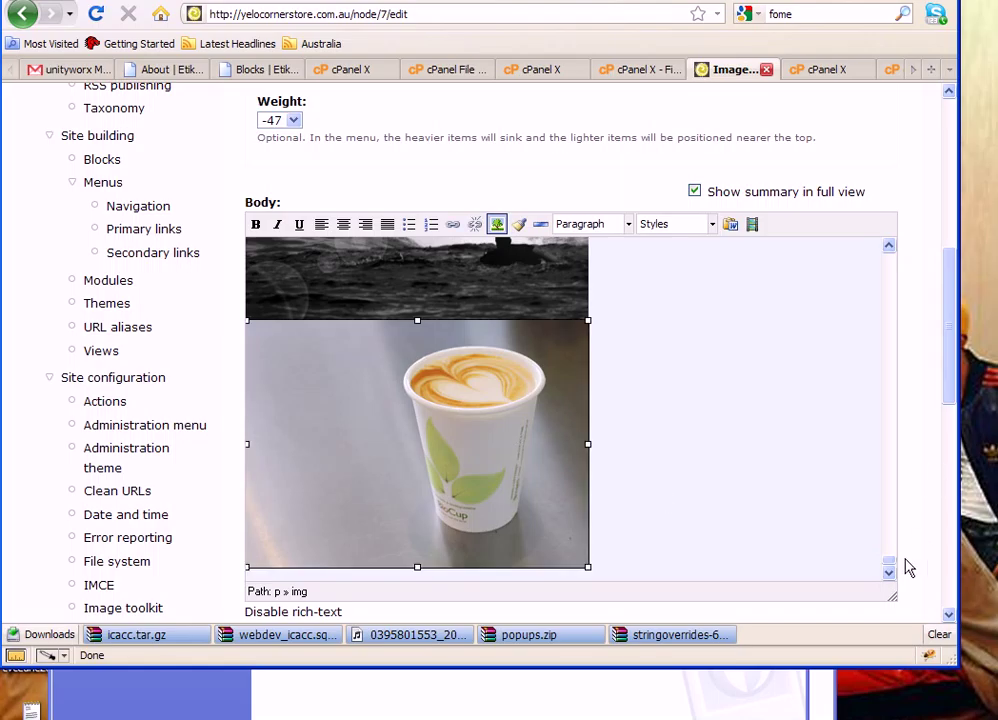
pyautogui.scroll(-10, 757, 540)
pyautogui.click(270, 322)
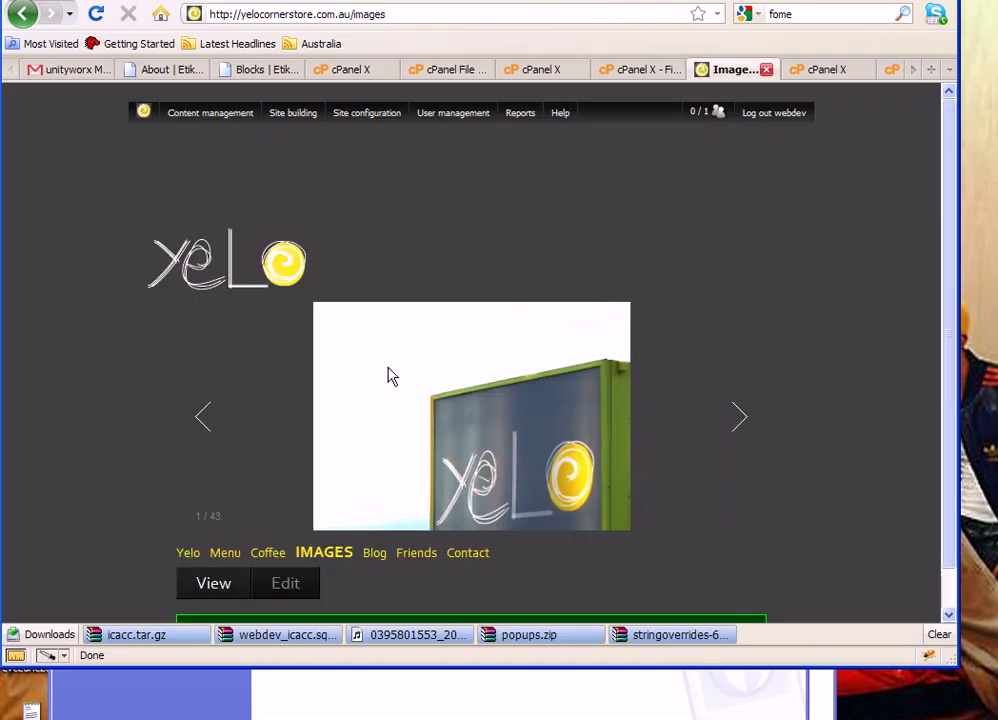
pyautogui.click(202, 424)
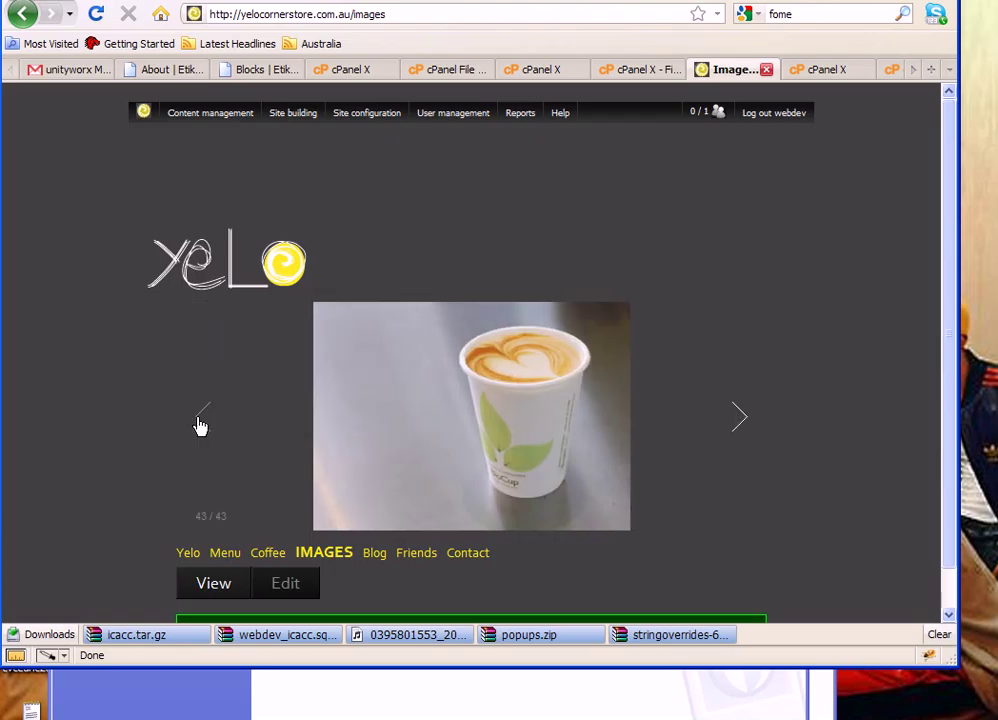
pyautogui.click(737, 426)
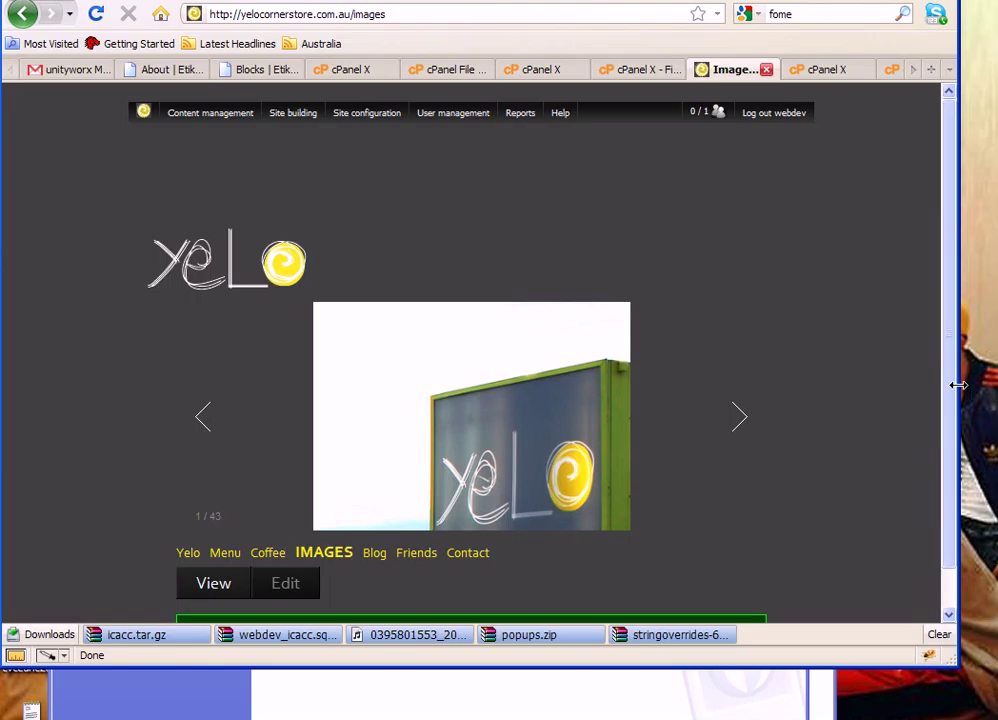
pyautogui.scroll(-1, 866, 492)
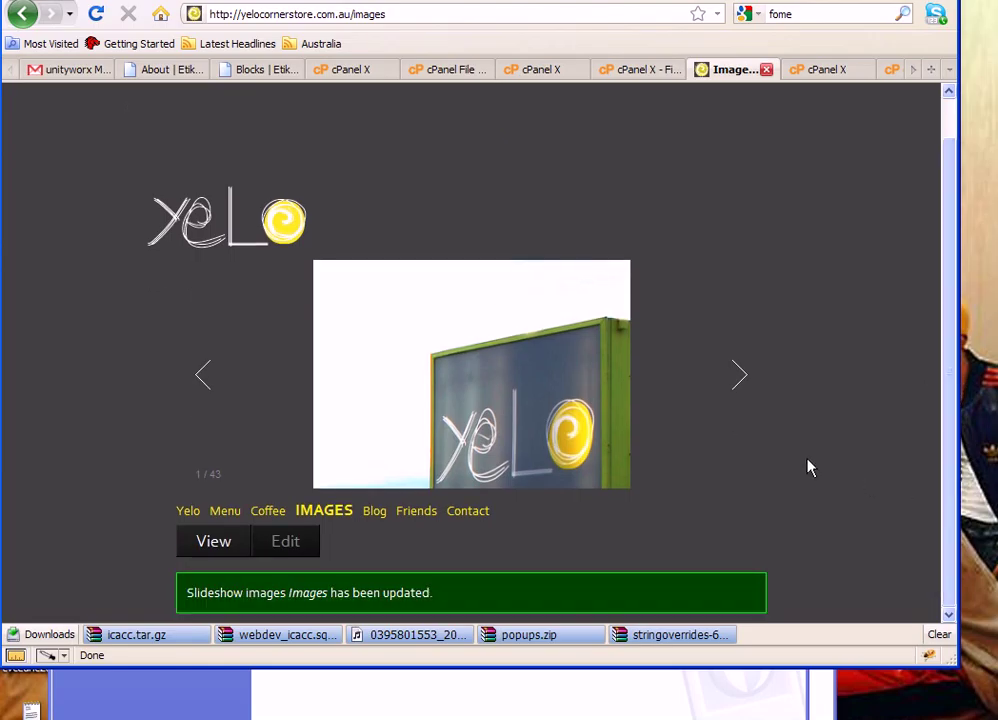
pyautogui.scroll(1, 810, 468)
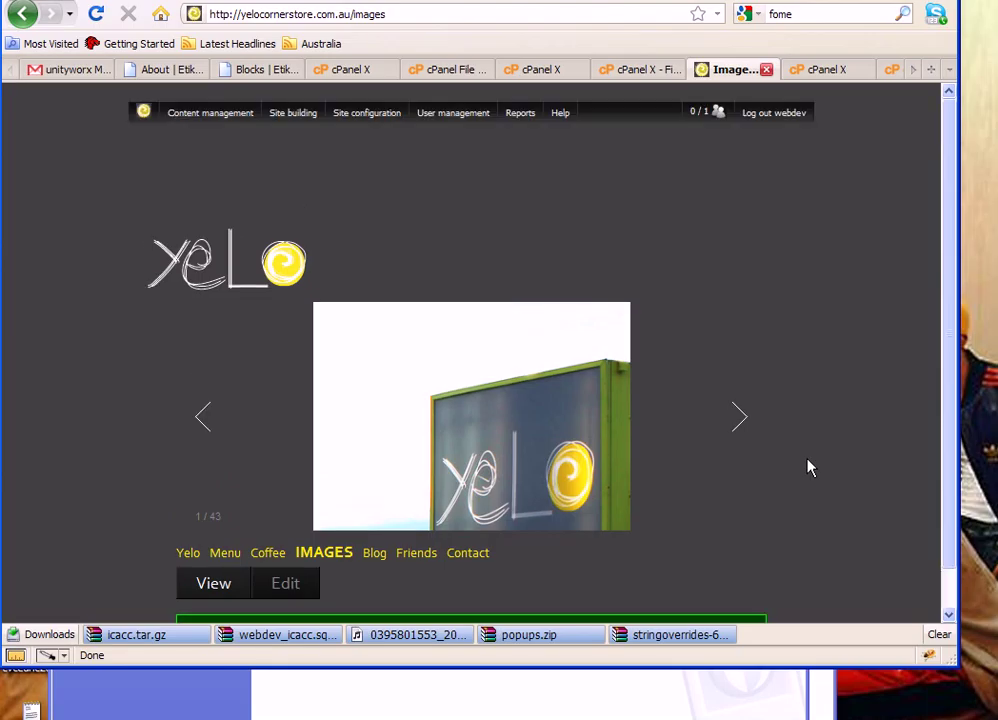